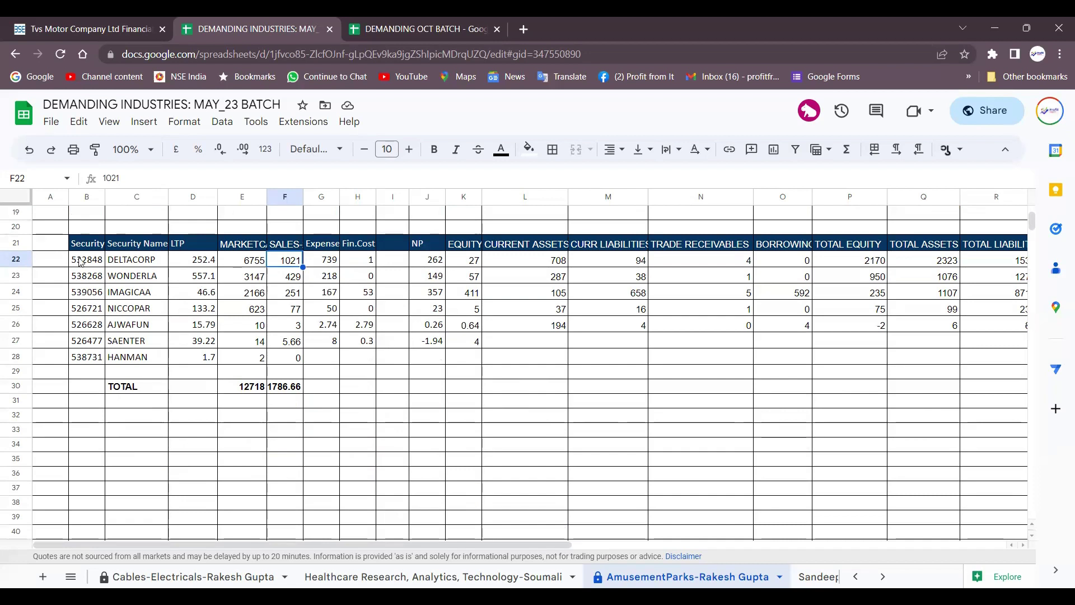
- Compare DELTACORP with the companies from WONDERLA to HANMAN by security name and sales figures
left_click(127, 261)
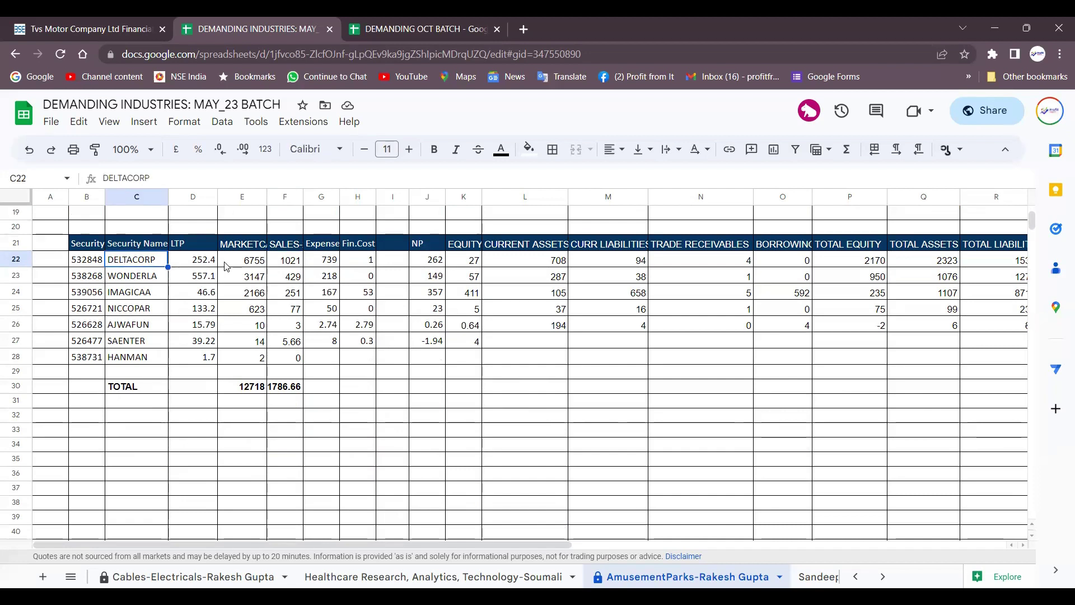
left_click_drag(148, 278, 143, 358)
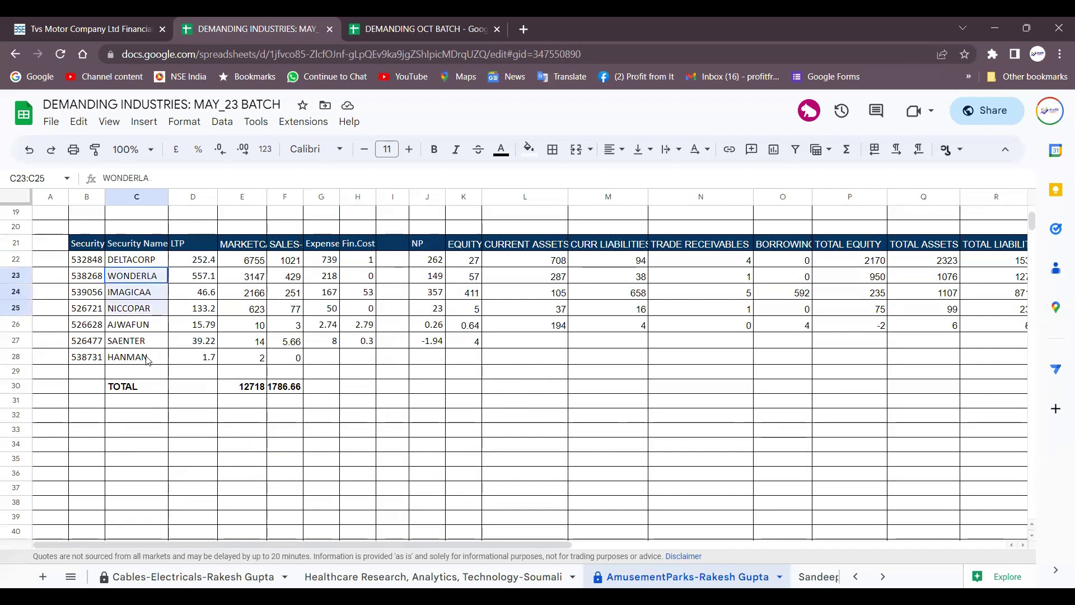
left_click(427, 415)
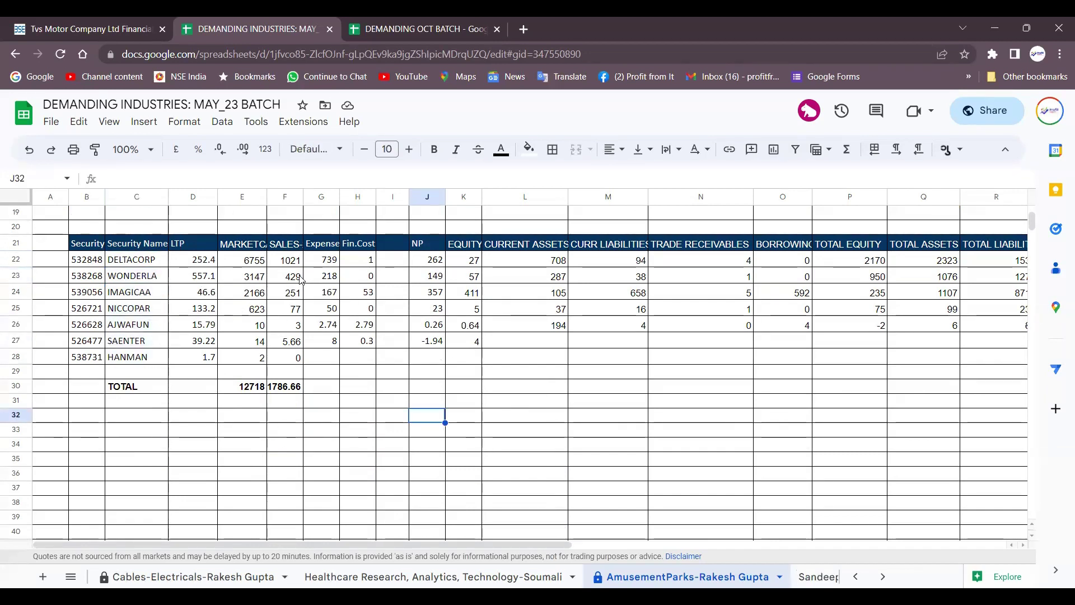
left_click_drag(292, 276, 293, 357)
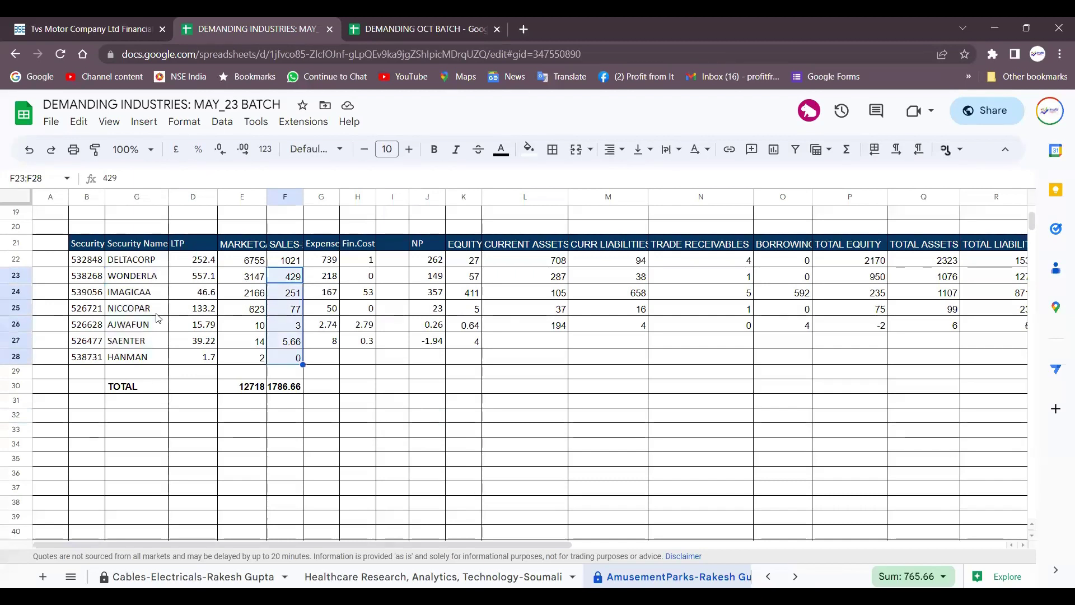
left_click_drag(137, 277, 147, 358)
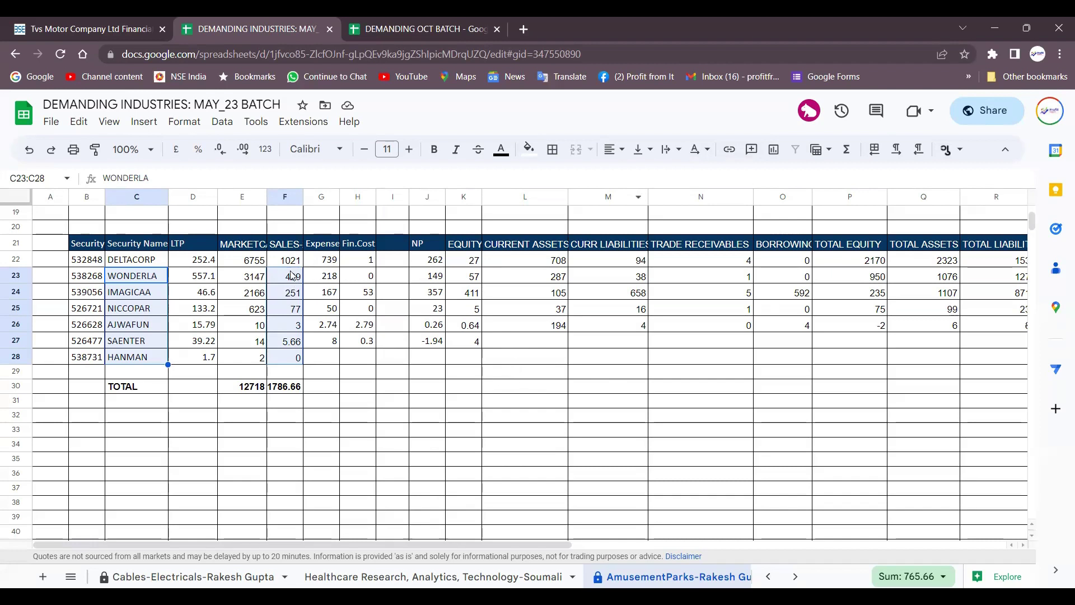
- Examine the NPM% and current ratio columns, checking IMAGICAA's values and the current ratios from DELTACORP to AJWAFUN
left_click(521, 277)
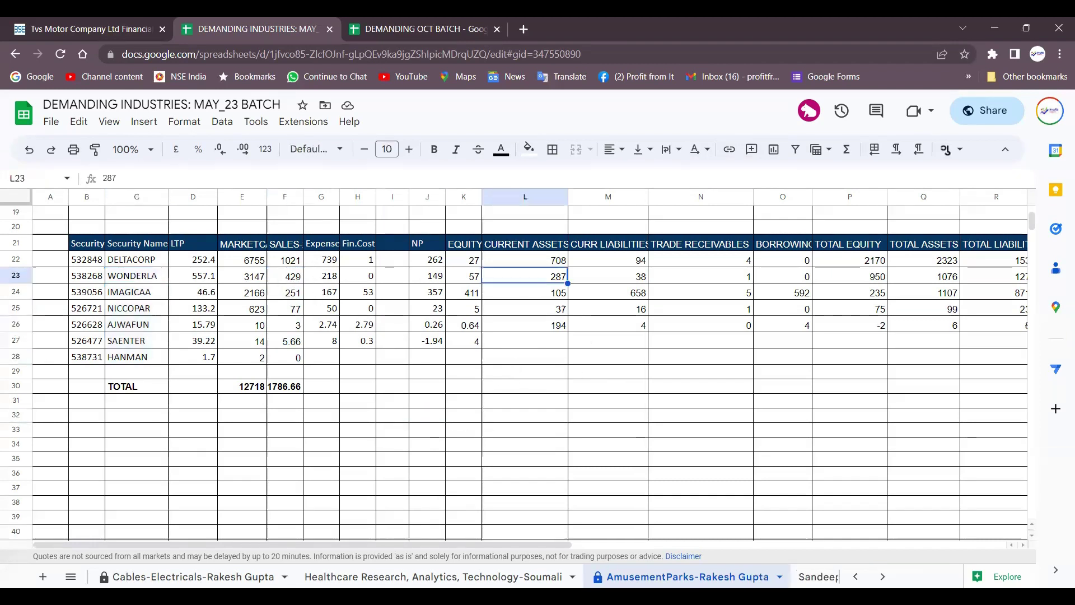
key("Right")
key("Right")
key("Right")
key("Right")
key("Right")
key("Right")
key("Right")
key("Right")
key("Right")
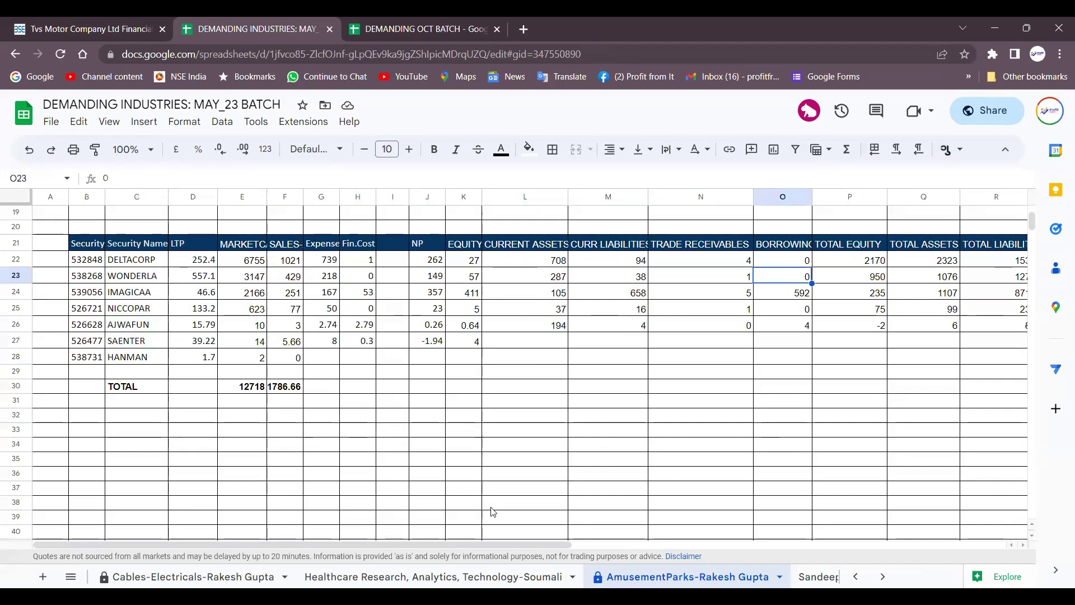
key("Right")
key("Right")
key("Right")
key("Right")
key("Right")
key("Right")
key("Right")
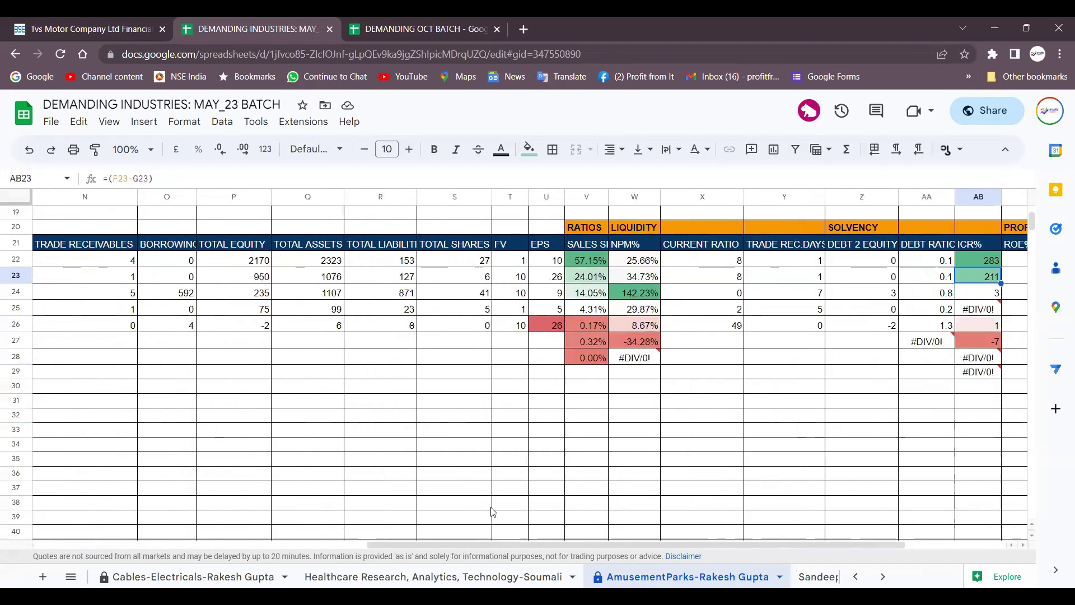
left_click_drag(643, 249, 659, 354)
left_click(641, 294)
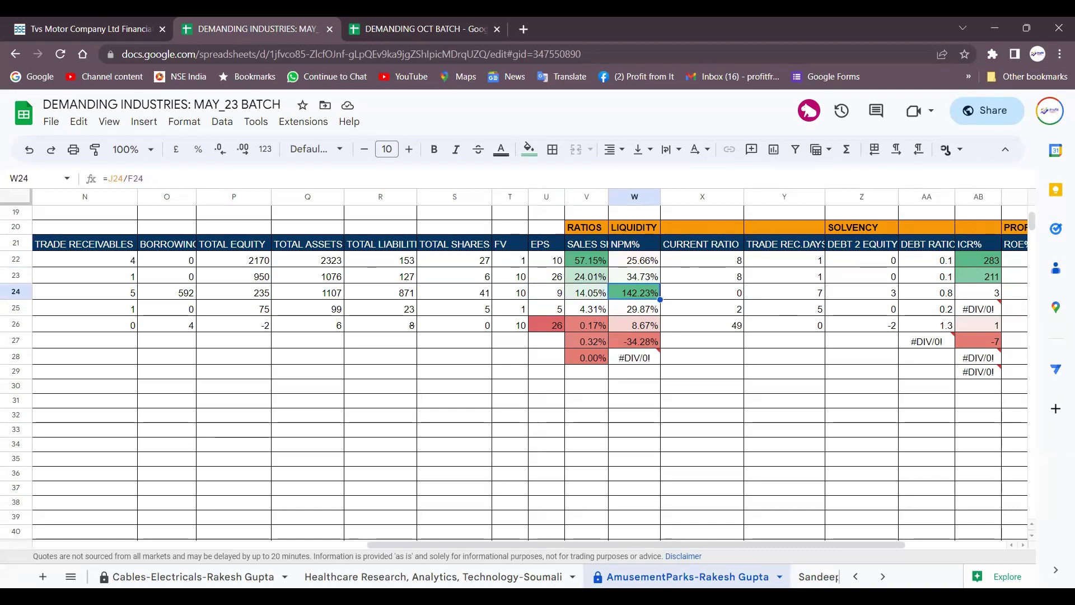
left_click(703, 293)
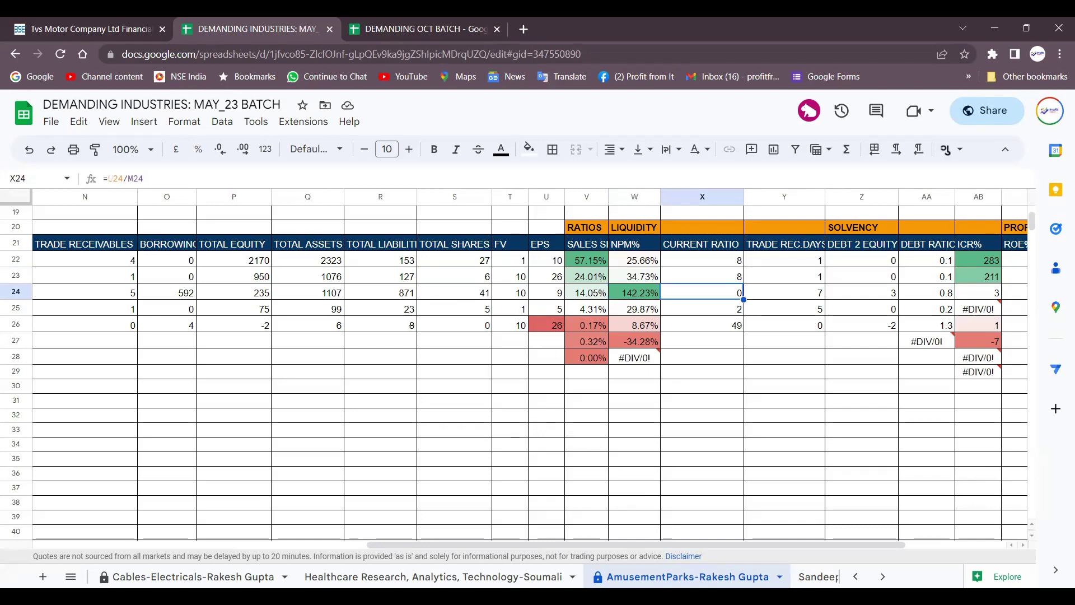
left_click_drag(703, 260, 702, 325)
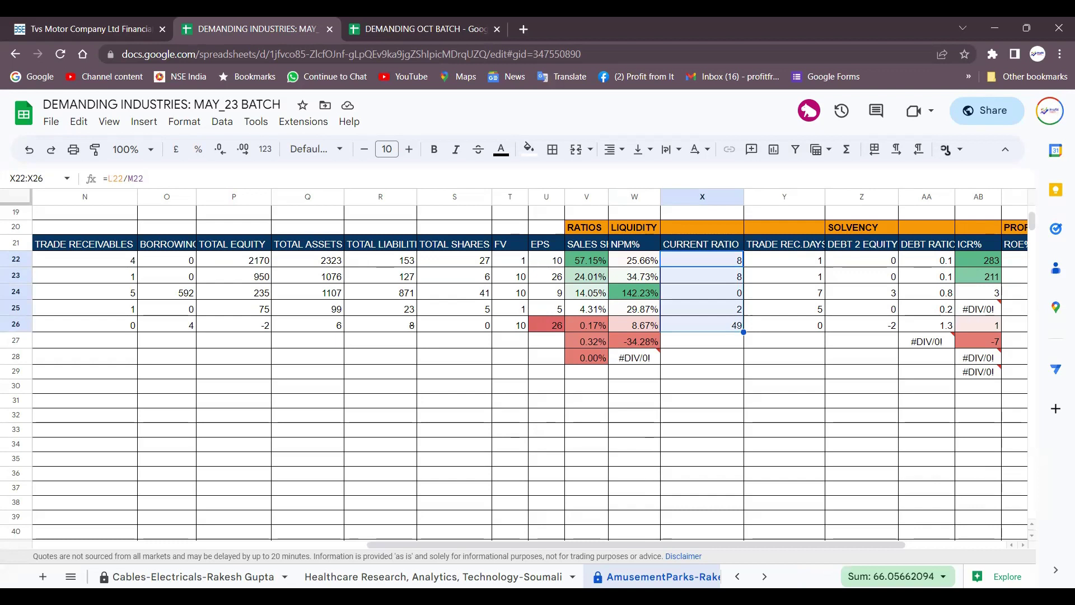
- Compare total assets and total liabilities for DELTACORP and WONDERLA, and check WONDERLA's total shares
key("Left")
key("Left")
key("Left")
key("Left")
key("Left")
key("Left")
key("Left")
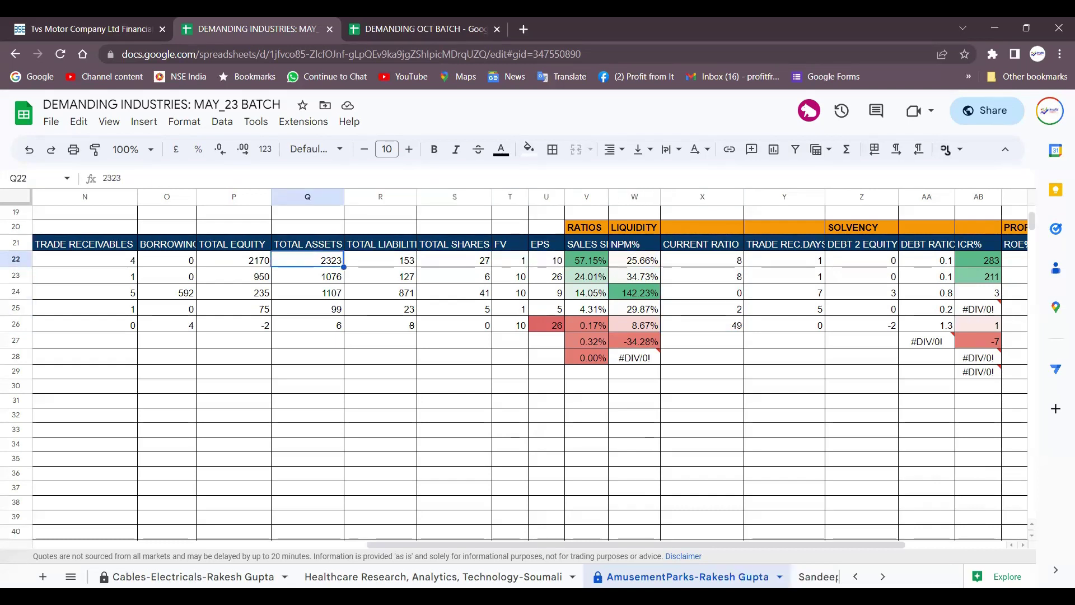
key("shift+Down")
key("shift+Right")
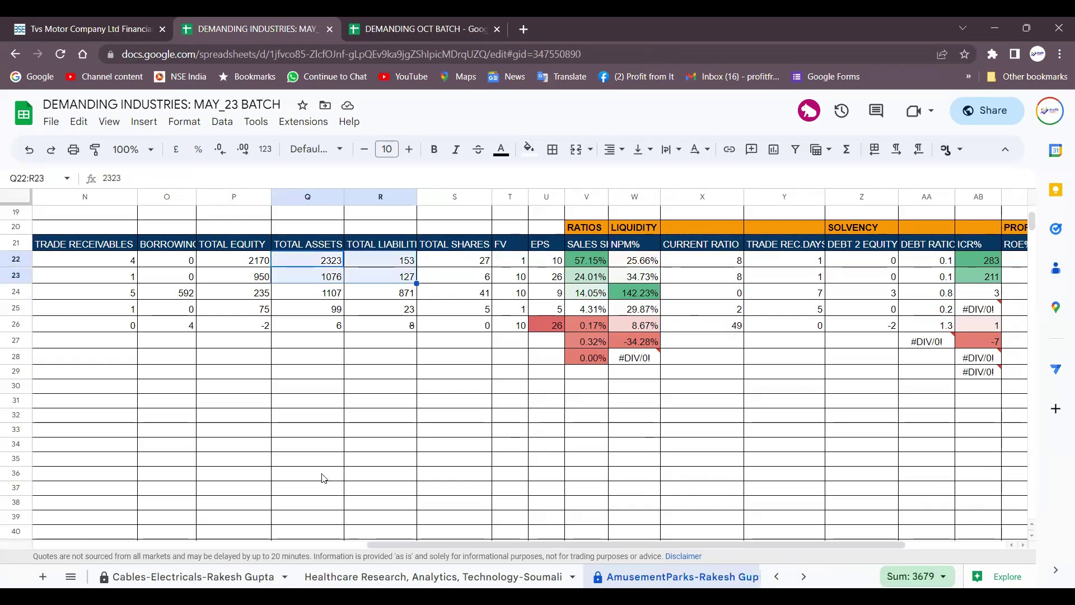
left_click(366, 391)
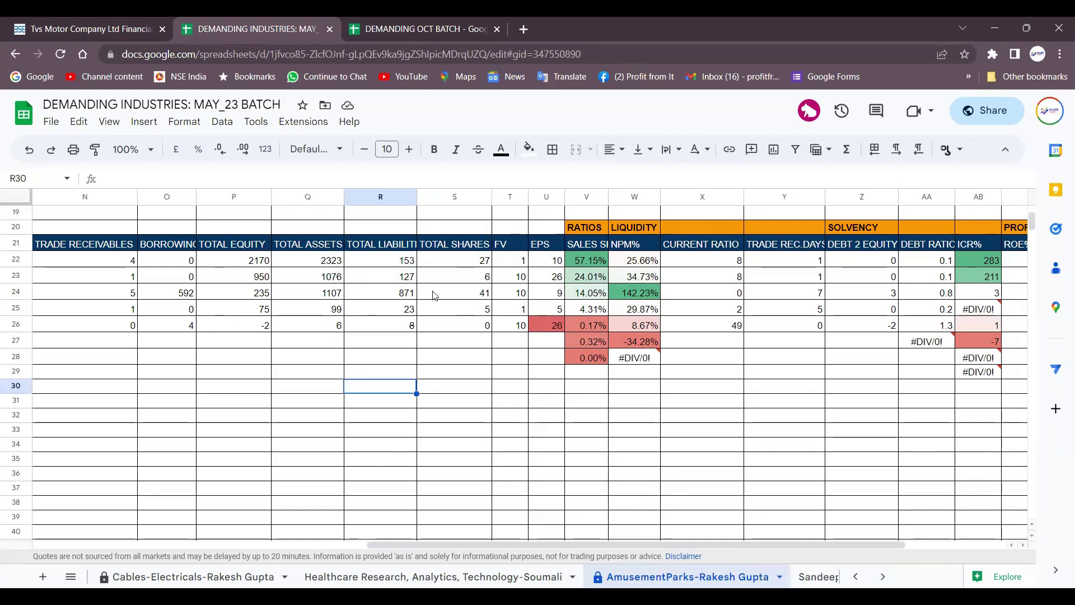
left_click(453, 276)
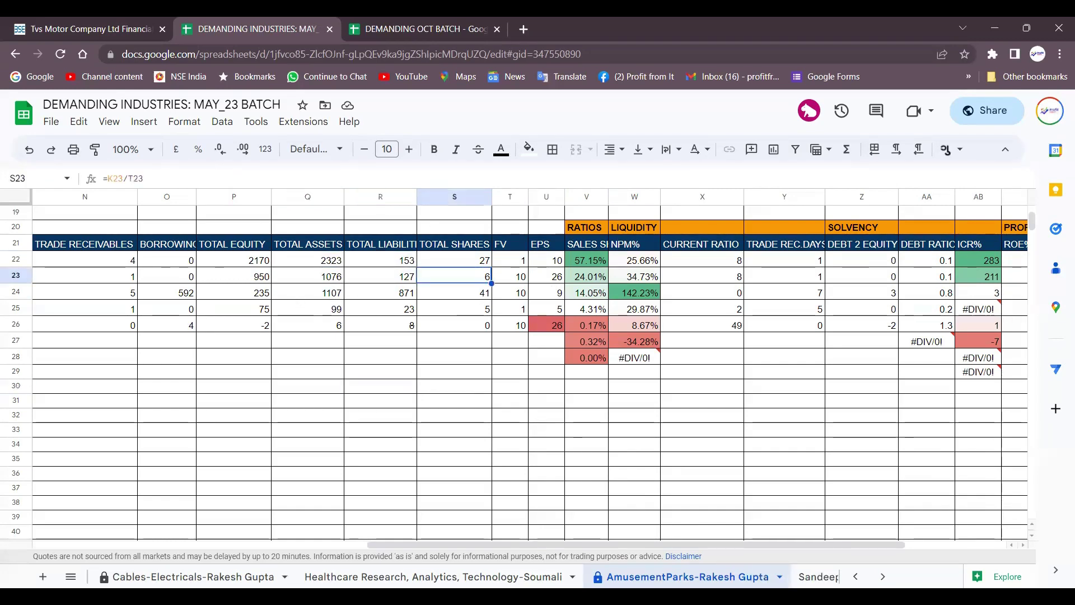
- Check DELTACORP's net profit and current assets, and go back to the start of its row
scroll(527, 364, "left", 5)
left_click(45, 259)
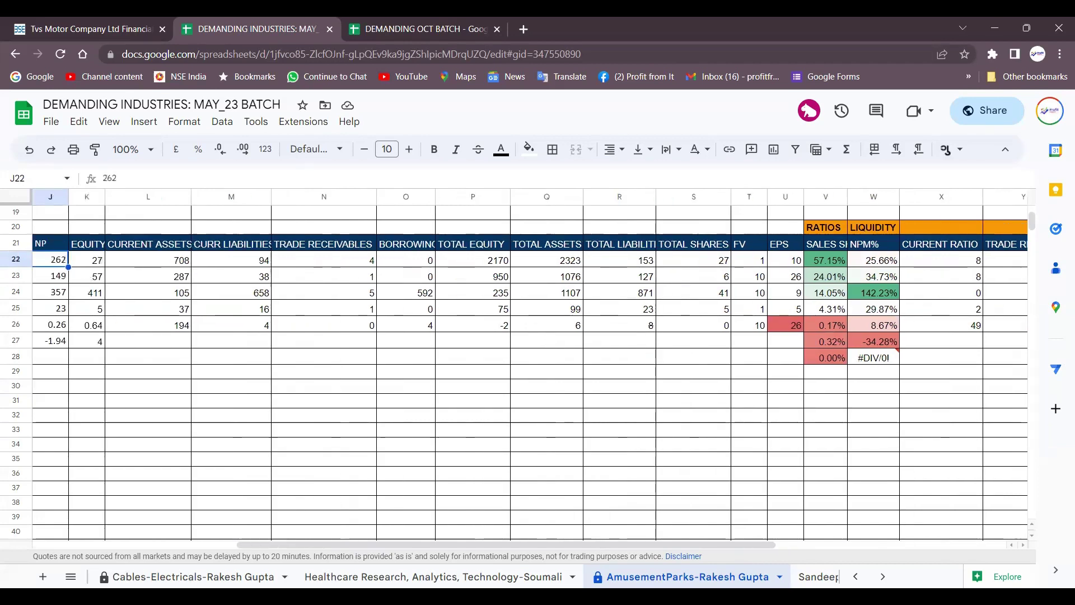
left_click(148, 259)
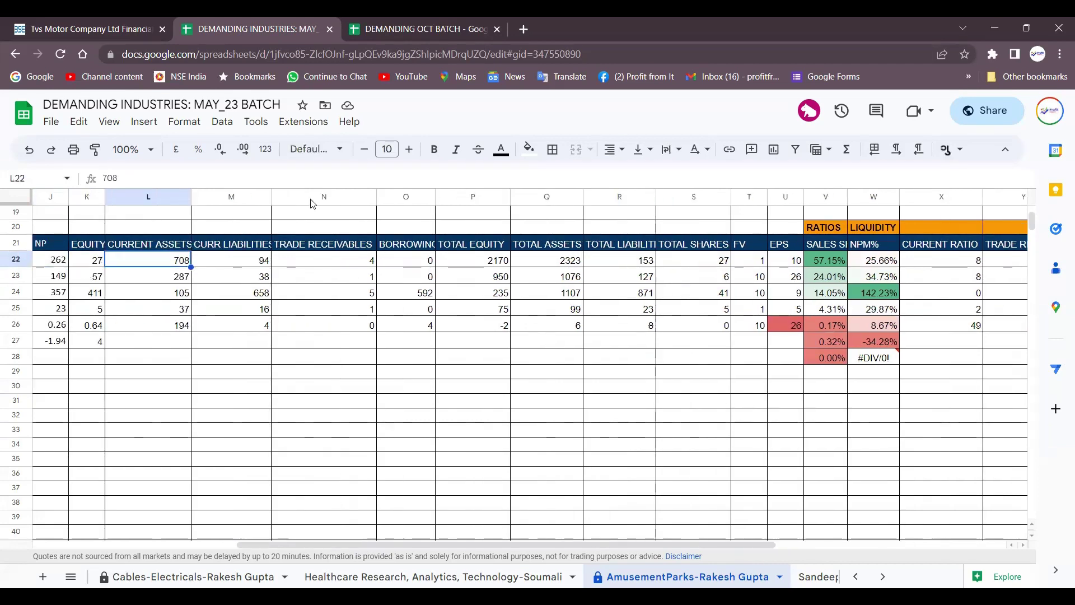
key("Left")
key("Left")
key("Left")
key("Left")
key("Left")
key("Left")
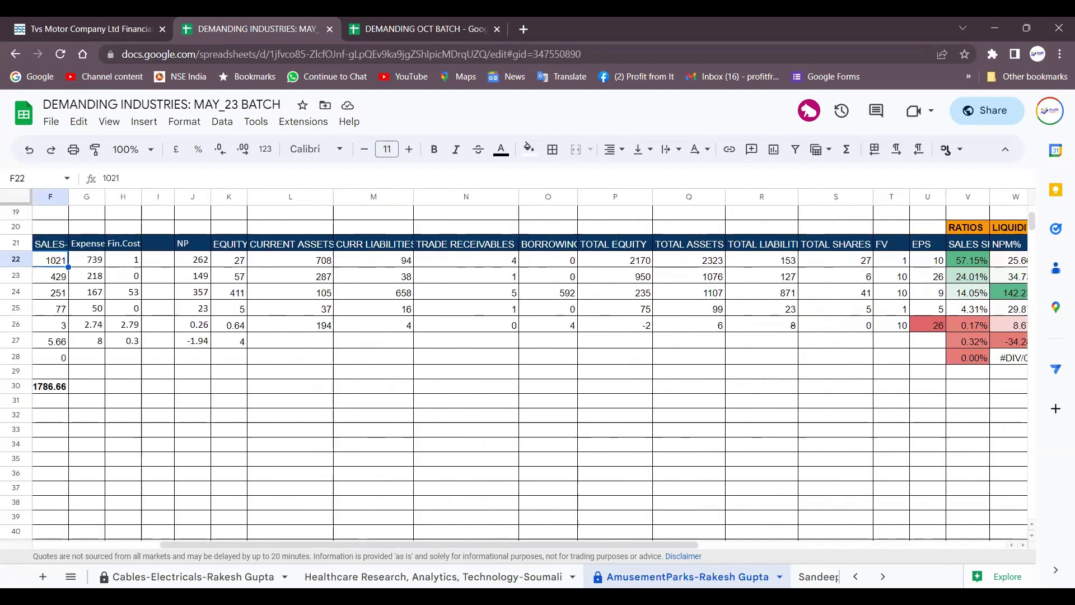
key("Left")
key("Left")
key("Left")
key("Left")
key("Left")
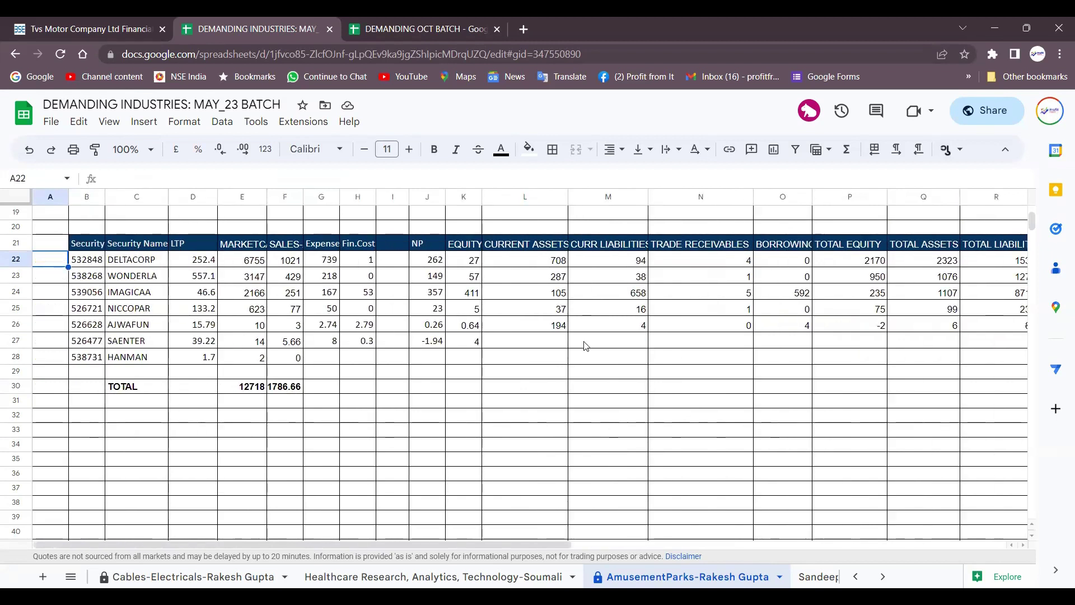
- Compare current assets against current liabilities for DELTACORP, WONDERLA and IMAGICAA
left_click(557, 262)
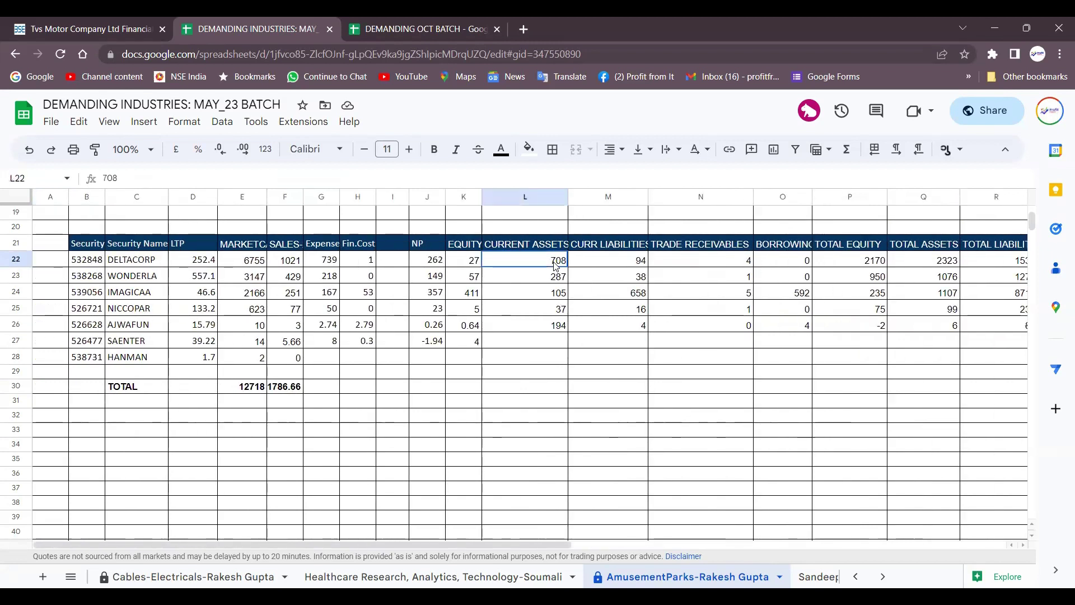
left_click(636, 266, "shift")
mouse_move(637, 273)
left_mouse_down()
mouse_move(535, 262)
mouse_move(661, 268)
mouse_move(661, 242)
mouse_move(696, 256)
mouse_move(686, 267)
left_mouse_up()
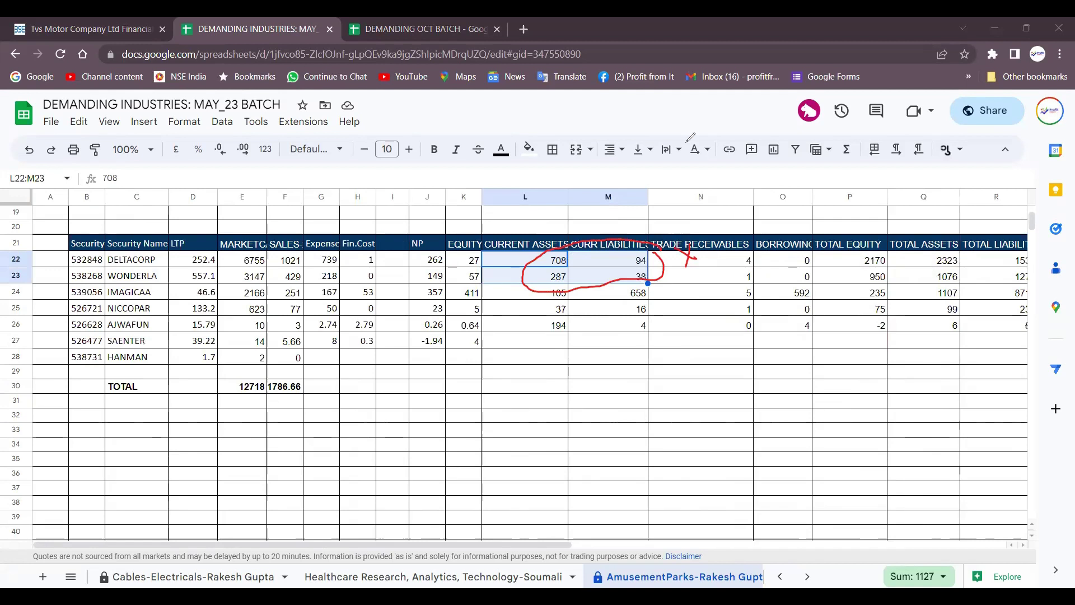
mouse_move(657, 288)
left_mouse_down()
mouse_move(553, 280)
mouse_move(606, 313)
mouse_move(650, 284)
left_mouse_up()
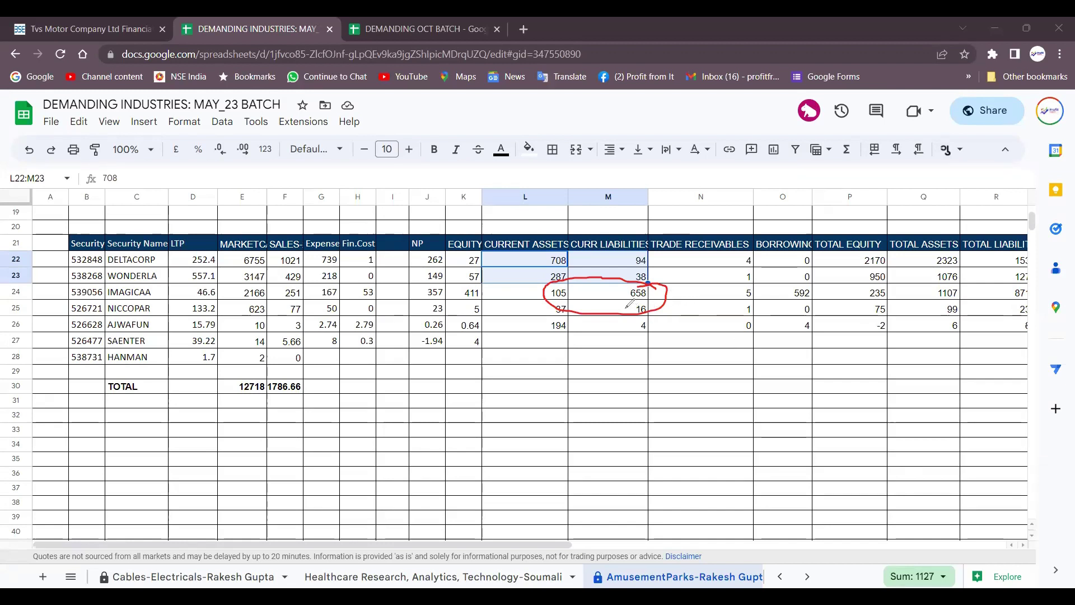
mouse_move(673, 322)
left_mouse_down()
mouse_move(681, 286)
mouse_move(681, 299)
left_mouse_up()
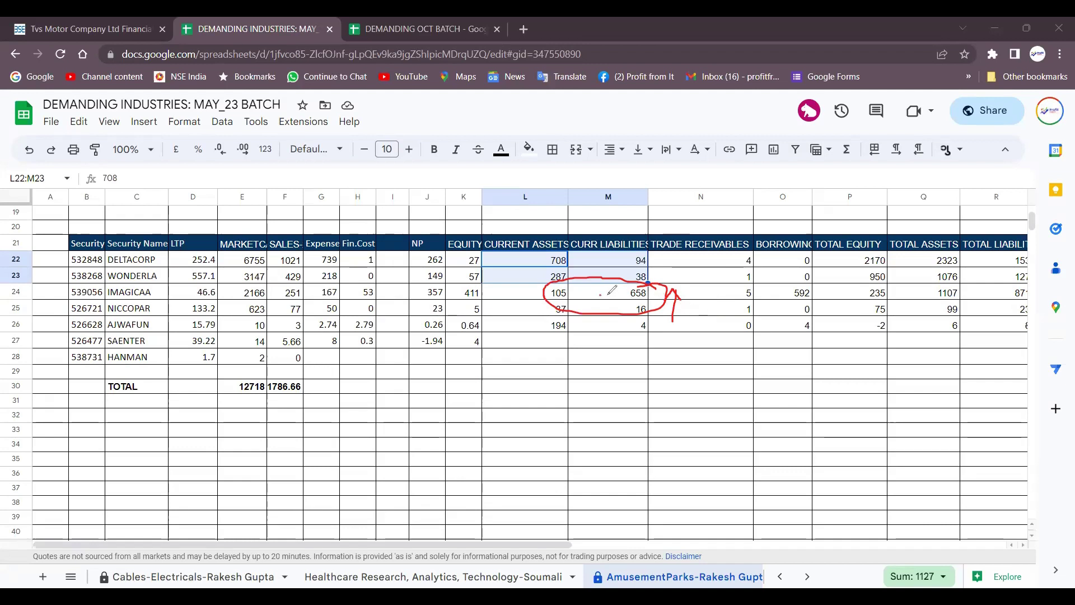
mouse_move(600, 295)
left_mouse_down()
mouse_move(618, 295)
mouse_move(580, 304)
left_mouse_up()
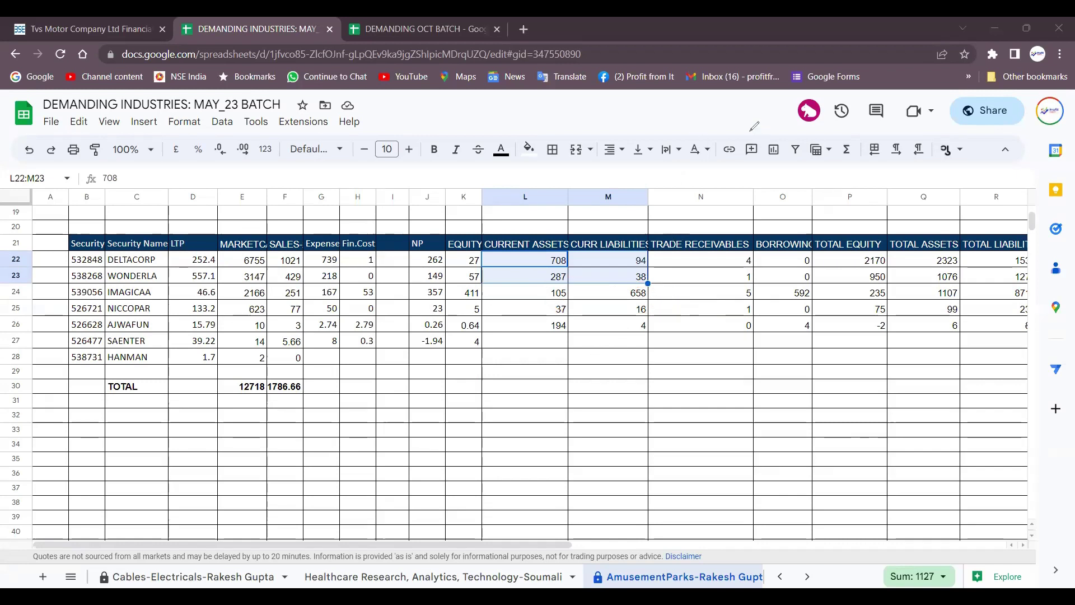
key("Escape")
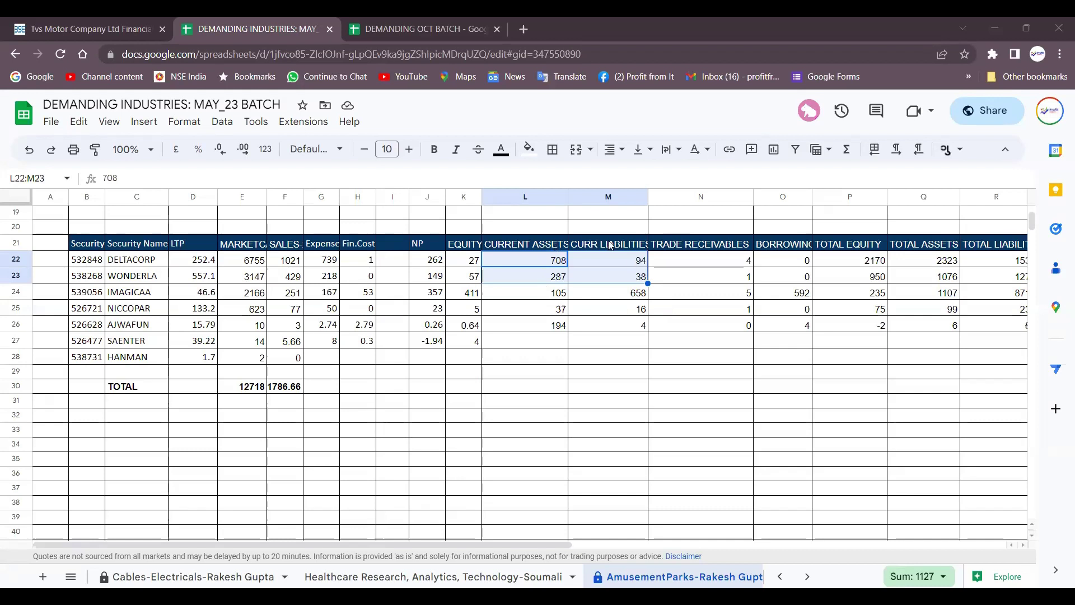
- Review the current liabilities and trade receivables columns from DELTACORP to AJWAFUN
left_click_drag(610, 245, 619, 325)
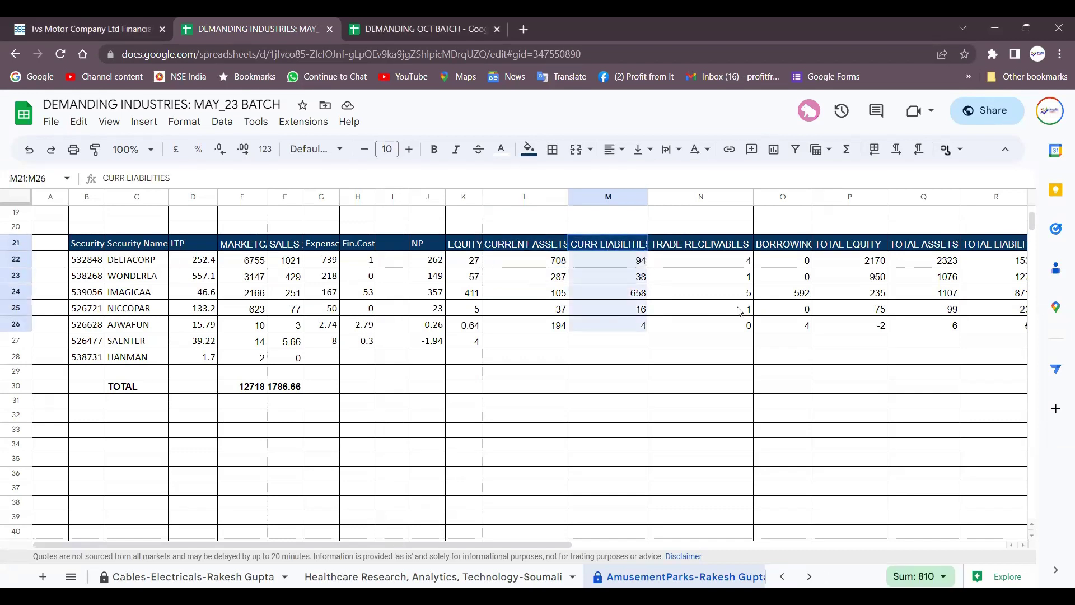
left_click_drag(728, 245, 738, 328)
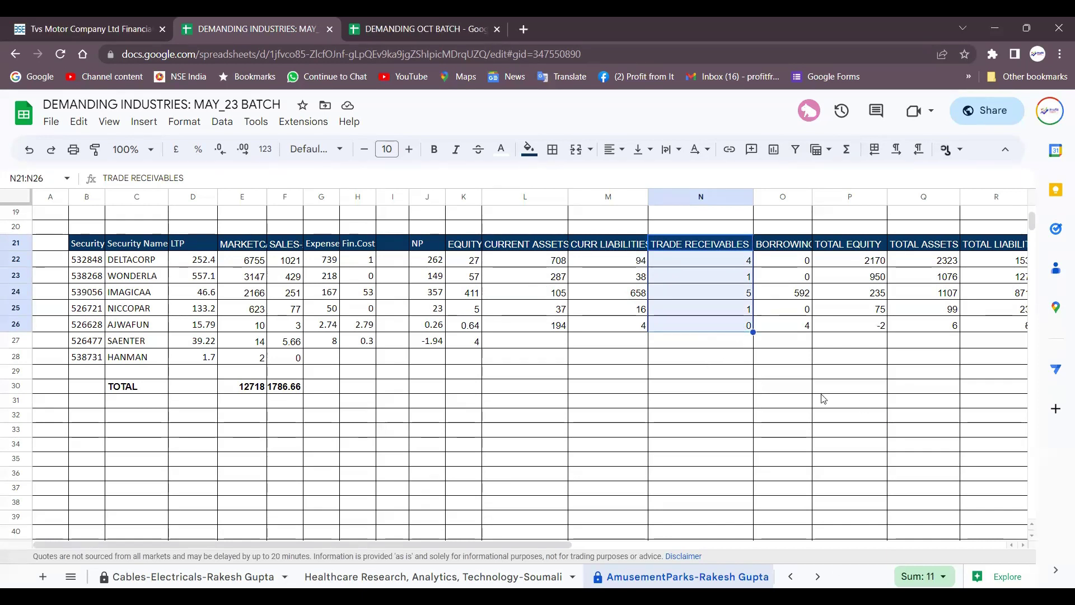
- Check DELTACORP's total equity and compare the debt-to-equity ratios of DELTACORP and WONDERLA
left_click(860, 265)
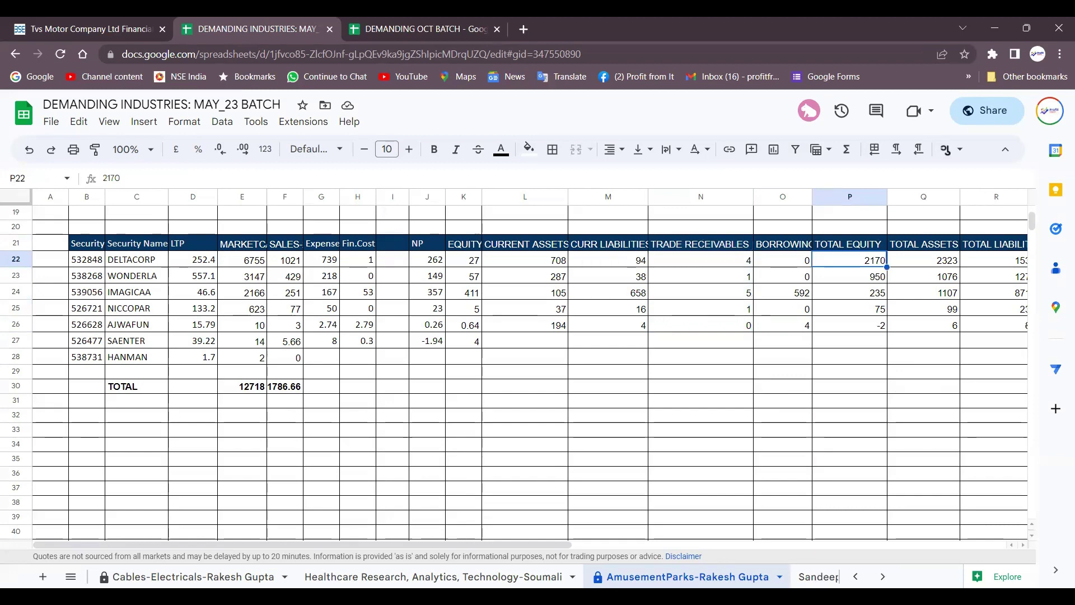
key("Right")
key("Right")
key("Right")
key("Right")
key("Right")
key("Right")
key("Right")
key("Right")
key("Right")
key("Right")
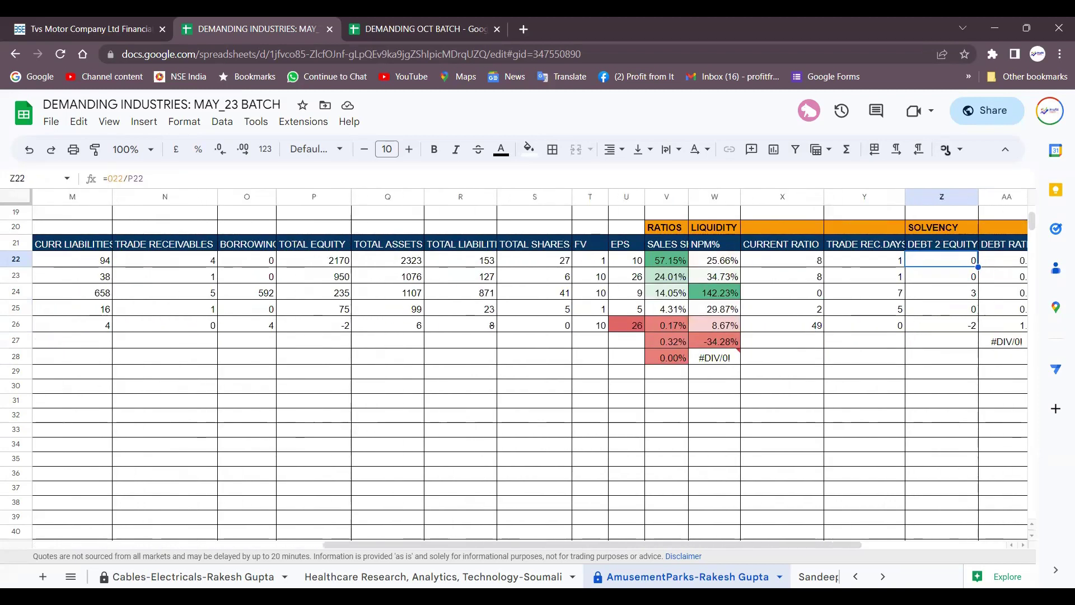
left_click(958, 277)
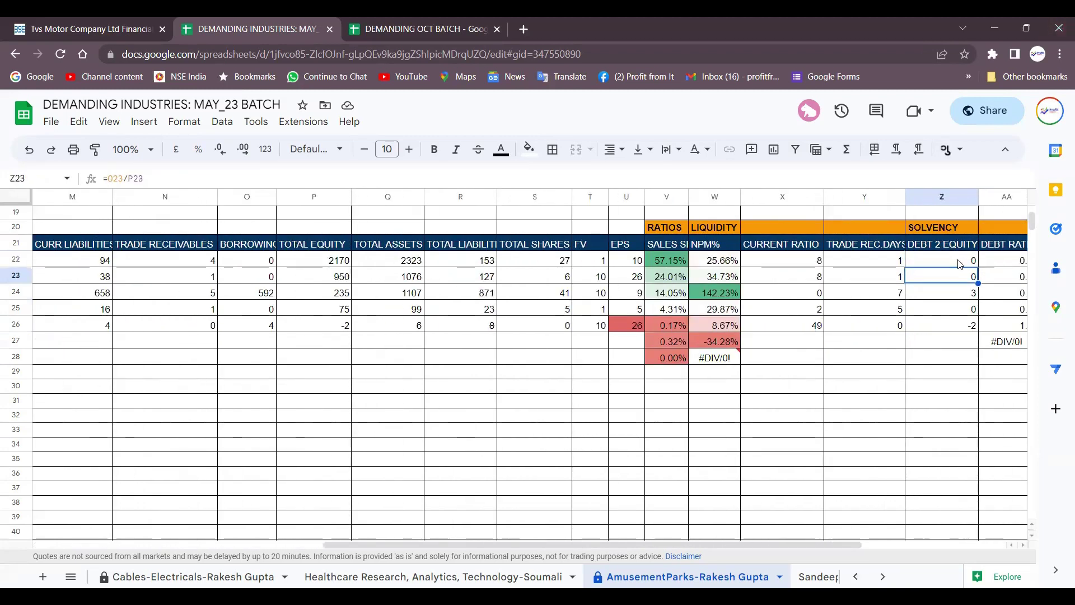
left_click_drag(971, 261, 973, 278)
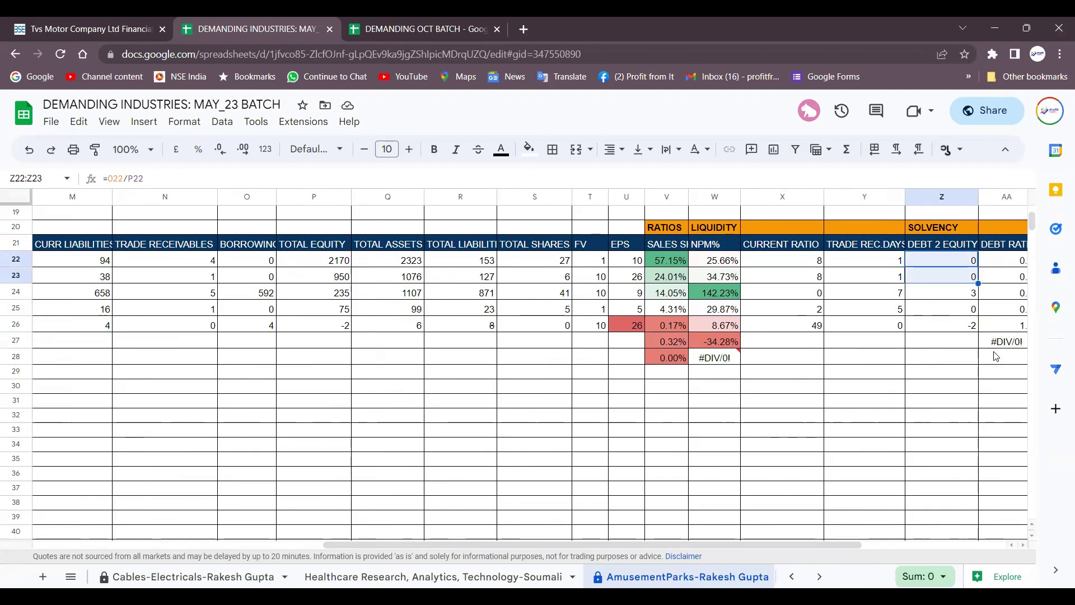
- Check DELTACORP's borrowings and go back along its row to the security name
left_click(265, 264)
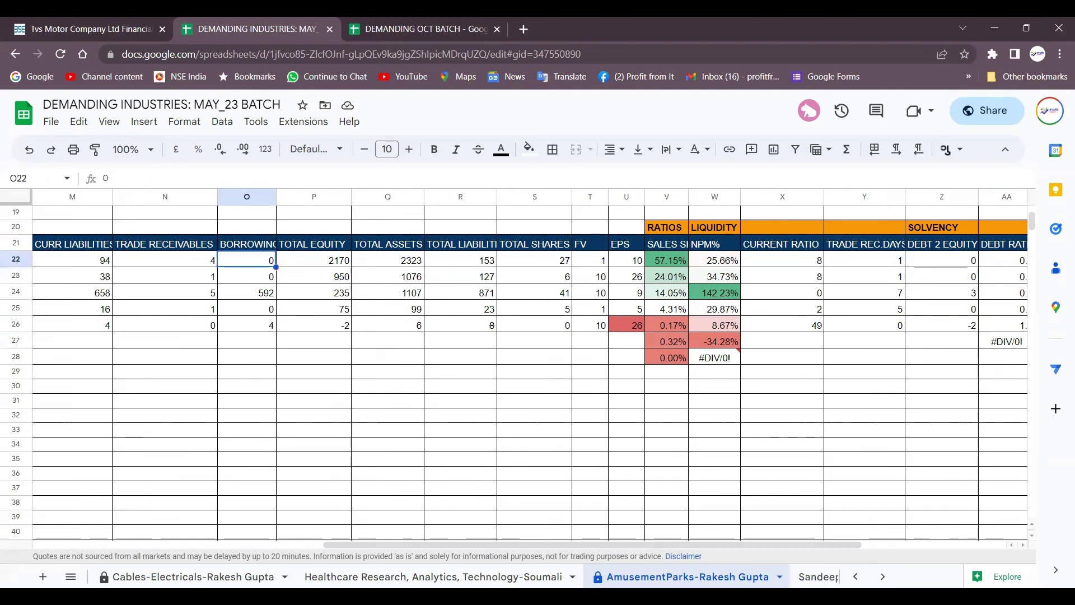
key("Left")
key("Left")
key("Left")
key("Left")
key("Left")
key("Left")
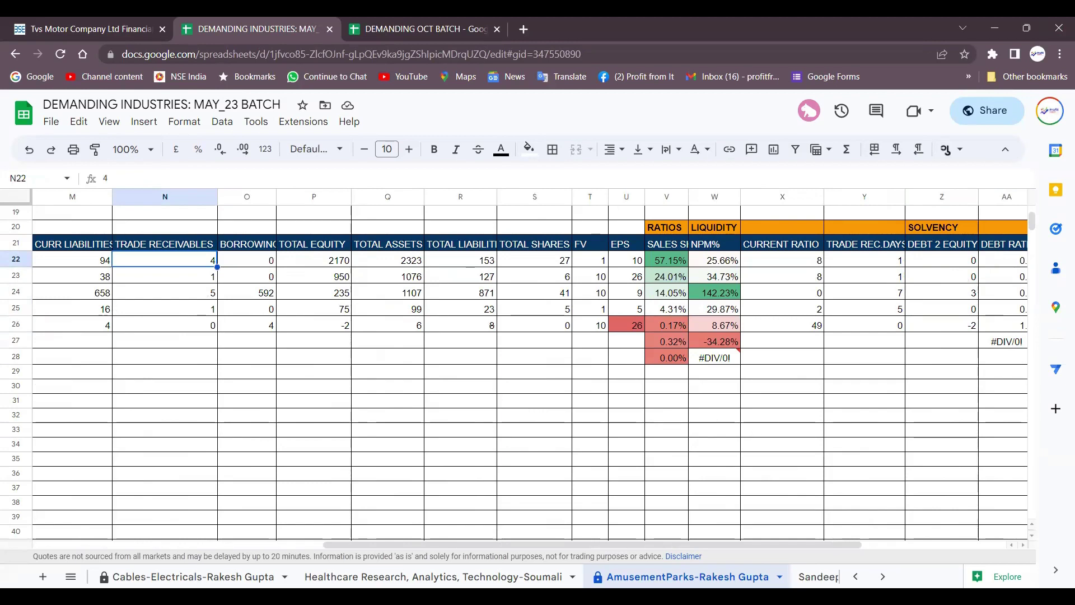
key("Left")
key("Left")
key("Left")
key("Left")
key("Left")
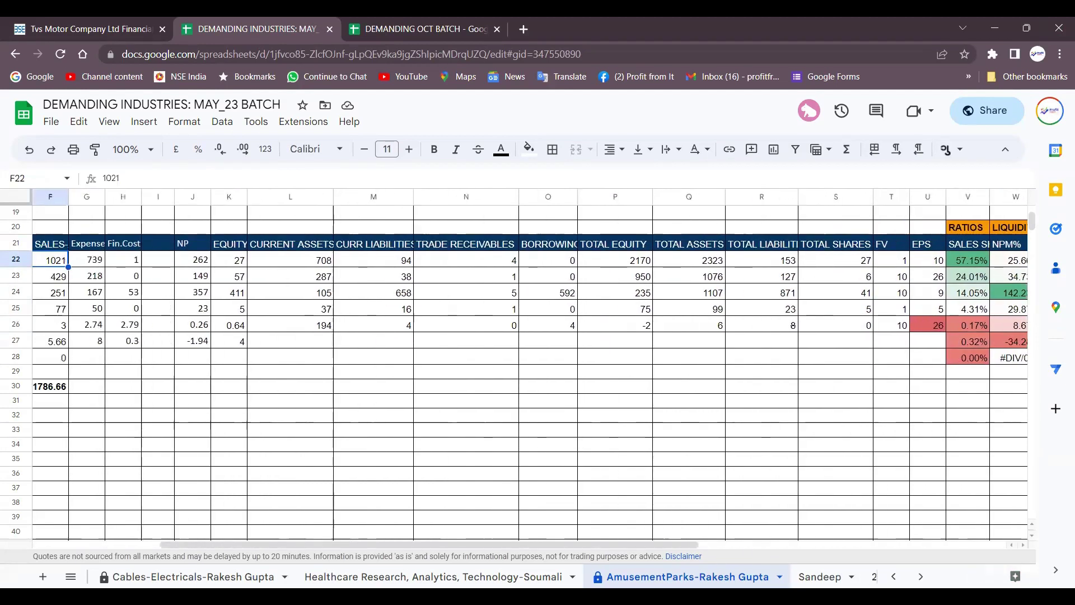
key("Left")
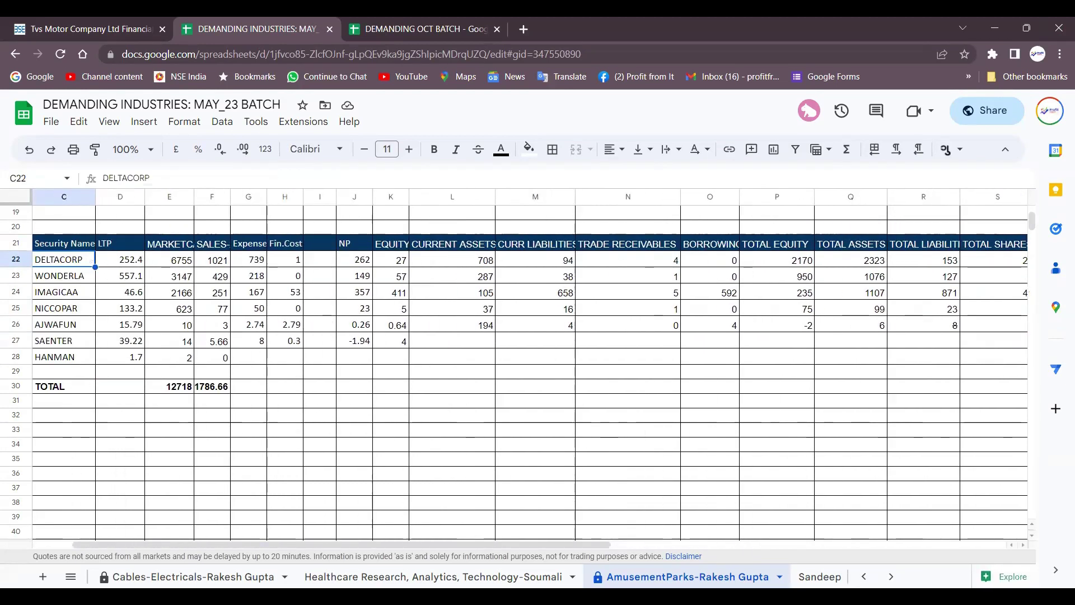
- Compare the borrowings of DELTACORP and WONDERLA with those of IMAGICAA
key("Right")
key("Right")
key("Right")
key("Right")
key("Right")
key("Right")
key("Right")
key("Right")
key("Right")
key("Right")
key("Right")
key("Right")
key("Right")
key("Right")
key("Left")
key("Left")
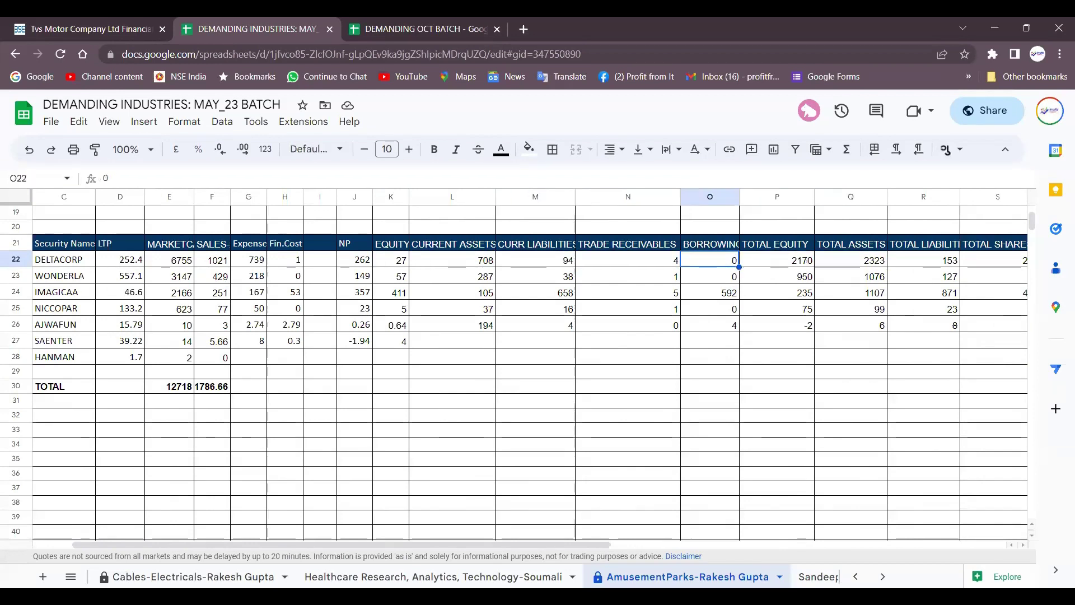
key("shift+Down")
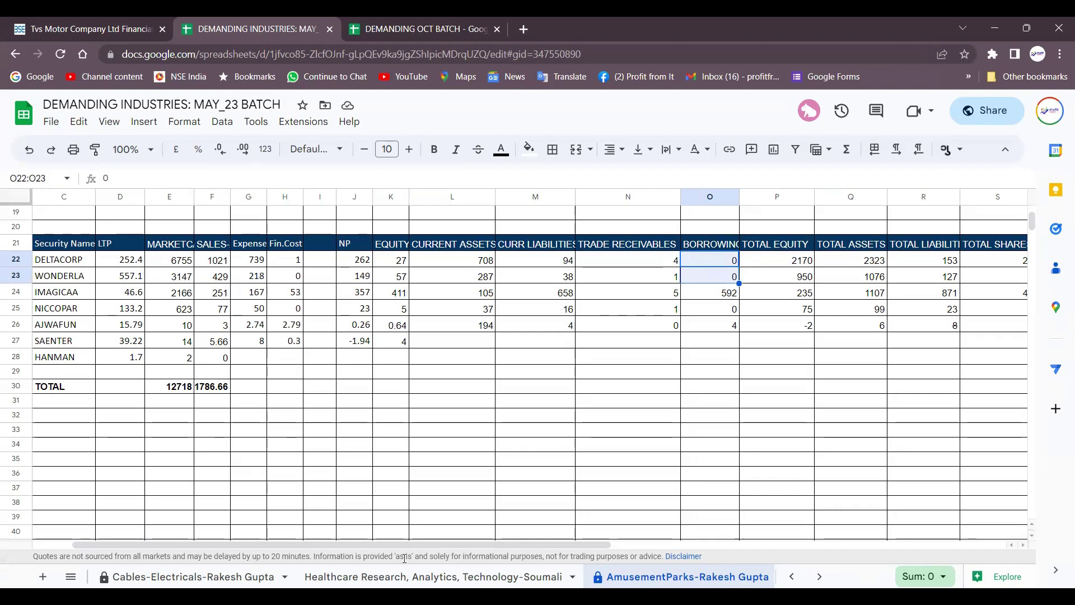
left_click(726, 298)
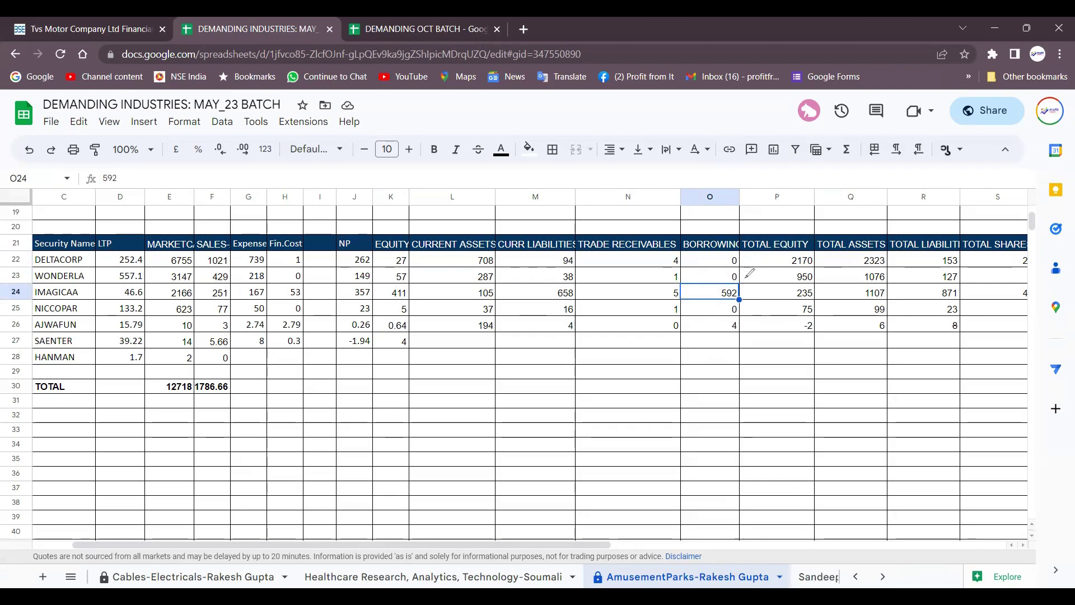
- Circle the borrowings of IMAGICAA, DELTACORP and WONDERLA, link them by arrows to the sales column, and clear the annotations
mouse_move(745, 277)
left_mouse_down()
mouse_move(755, 273)
mouse_move(731, 330)
mouse_move(487, 394)
mouse_move(235, 297)
left_mouse_up()
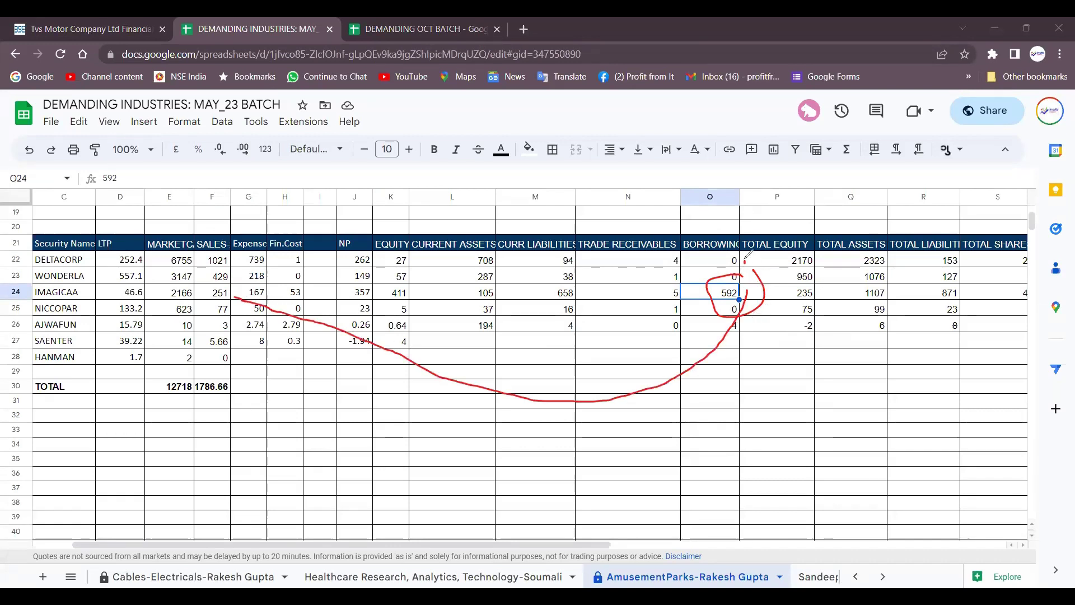
mouse_move(745, 260)
left_mouse_down()
mouse_move(722, 255)
mouse_move(736, 282)
mouse_move(741, 251)
left_mouse_up()
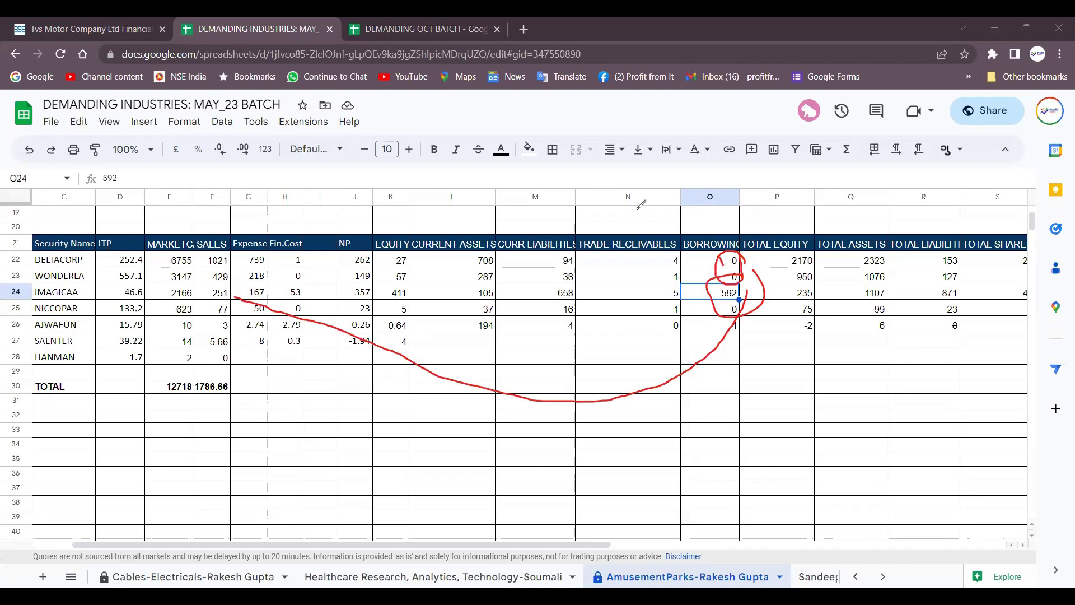
mouse_move(719, 257)
left_mouse_down()
mouse_move(314, 208)
mouse_move(263, 222)
mouse_move(230, 246)
mouse_move(246, 227)
left_mouse_up()
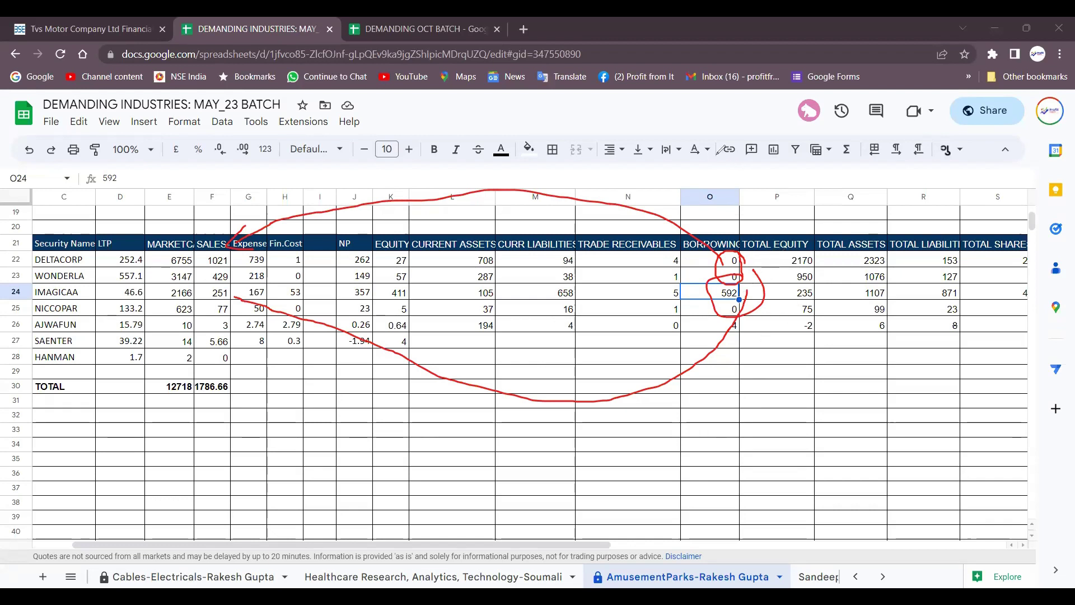
key("e")
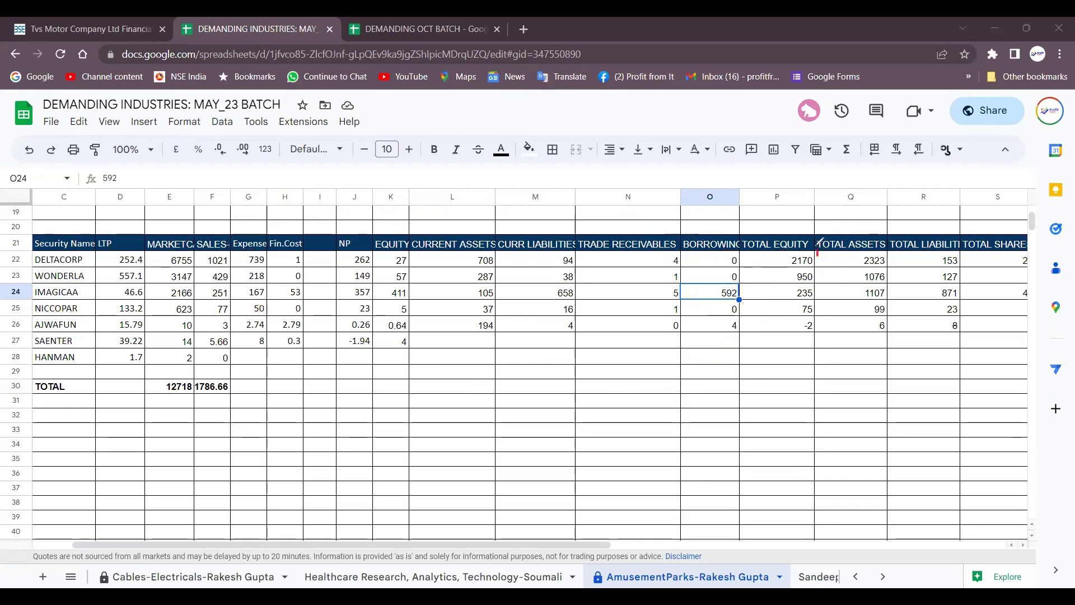
- Circle DELTACORP's total equity, mark the EQUITY figures of DELTACORP, WONDERLA and IMAGICAA with arrows towards sales, and clear the markings
mouse_move(818, 246)
left_mouse_down()
mouse_move(787, 241)
mouse_move(778, 261)
mouse_move(807, 268)
mouse_move(816, 245)
left_mouse_up()
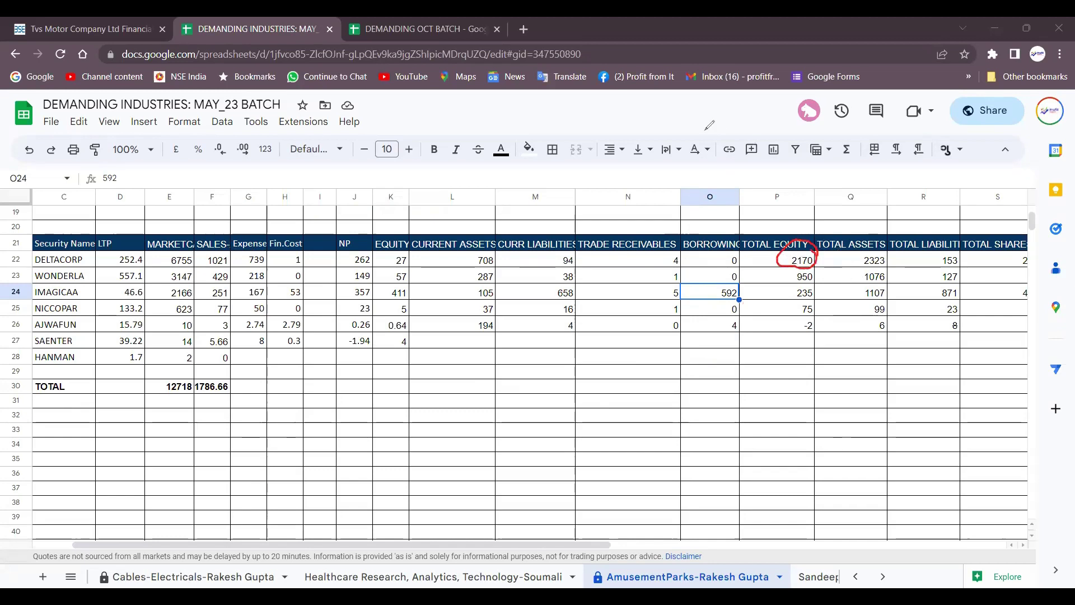
key("e")
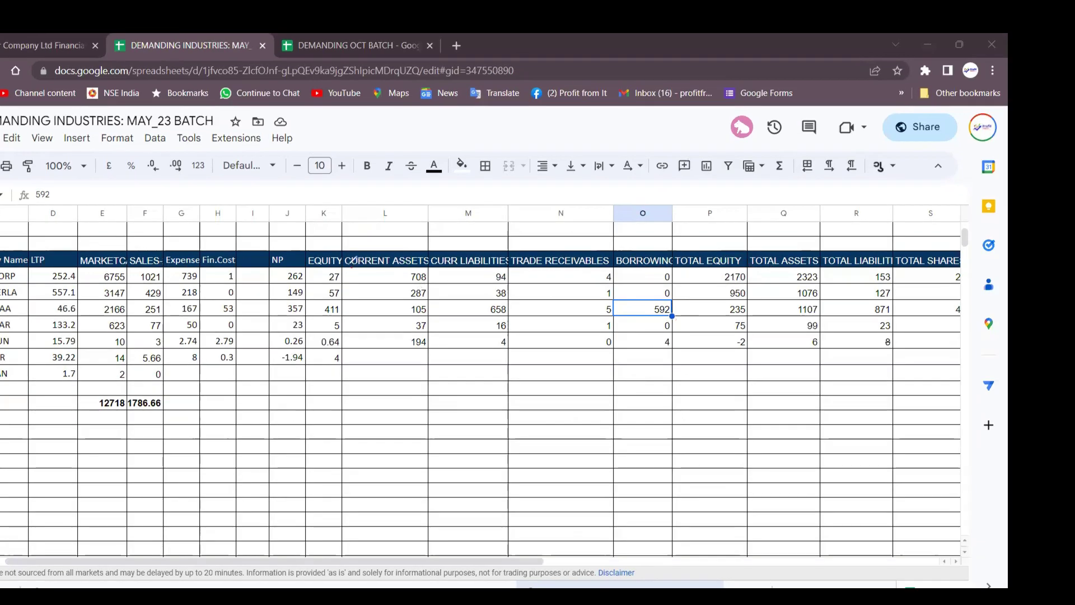
left_click_drag(422, 251, 385, 258)
mouse_move(319, 273)
left_mouse_down()
mouse_move(338, 298)
mouse_move(356, 268)
left_mouse_up()
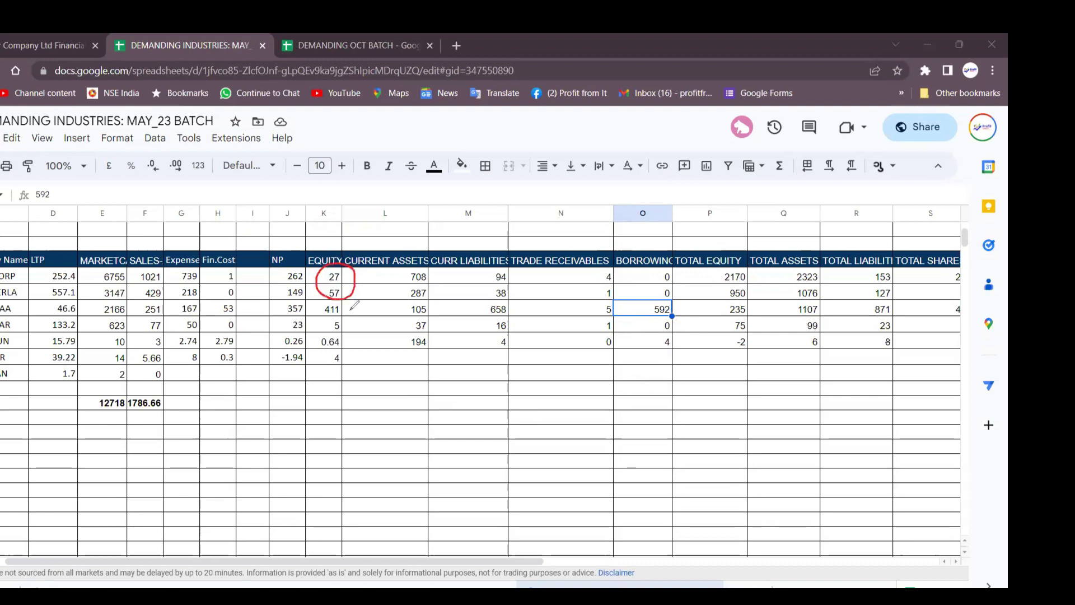
mouse_move(323, 311)
left_mouse_down()
mouse_move(351, 294)
mouse_move(335, 330)
mouse_move(206, 331)
mouse_move(160, 314)
mouse_move(154, 328)
left_mouse_up()
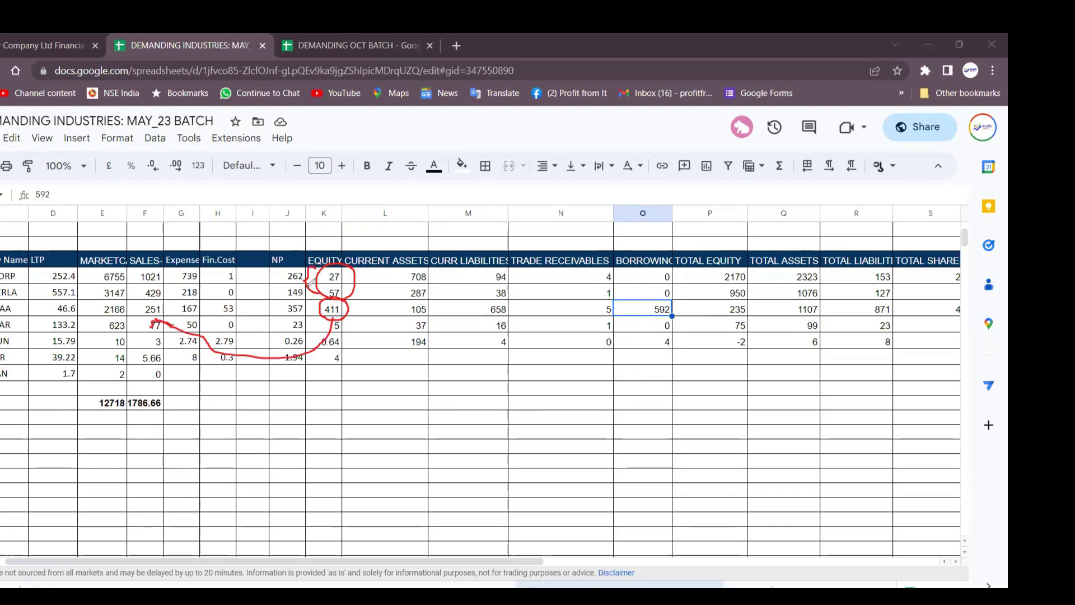
left_click_drag(309, 284, 180, 296)
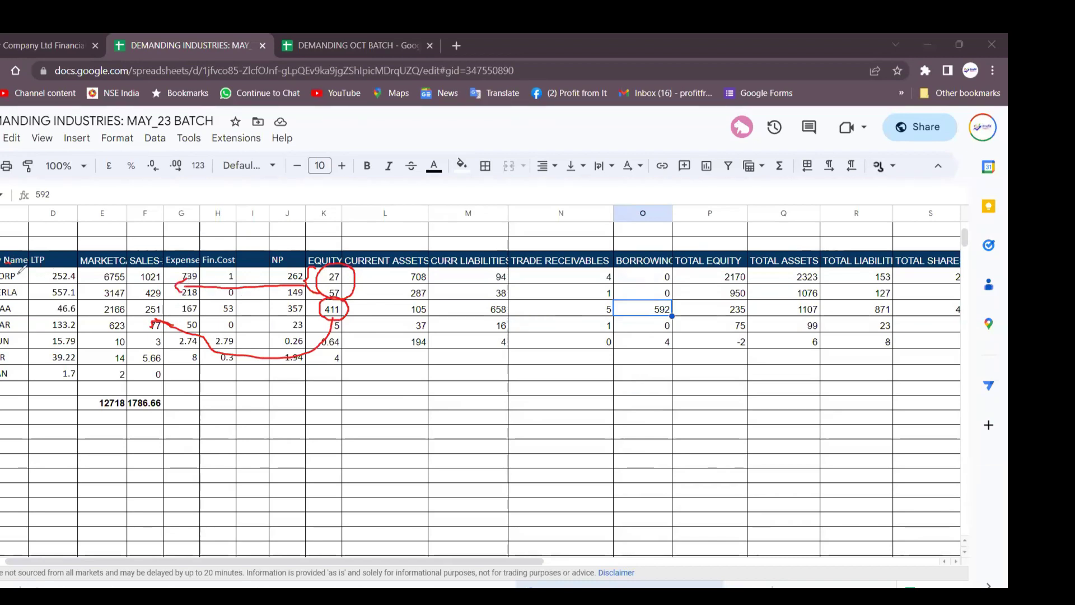
mouse_move(19, 273)
left_mouse_down()
mouse_move(25, 287)
mouse_move(12, 294)
left_mouse_up()
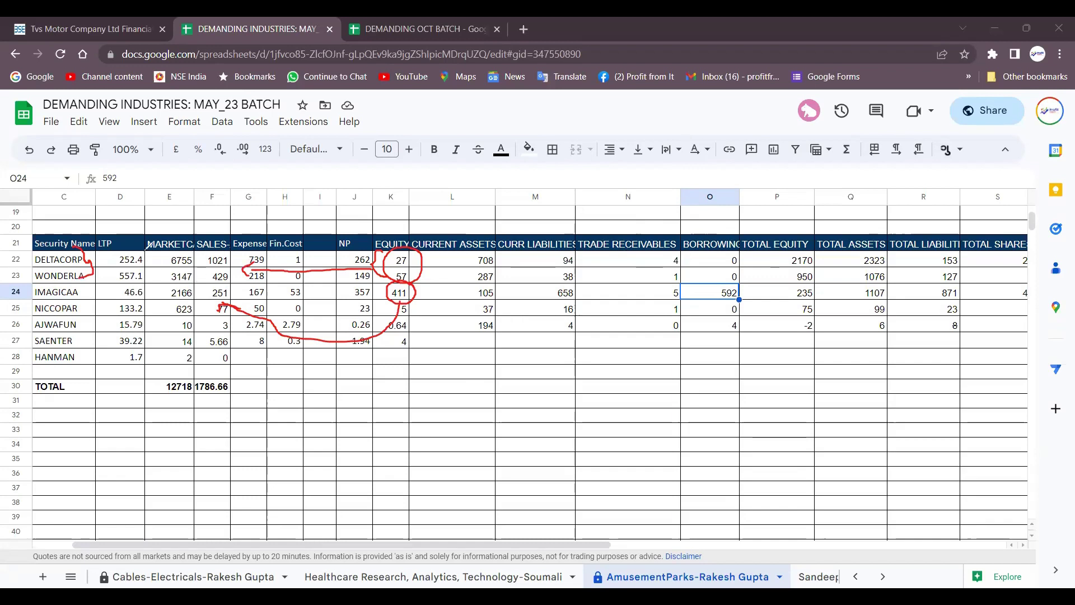
key("e")
- Tick DELTACORP and WONDERLA, cross out IMAGICAA, and bracket NICCOPAR to HANMAN as a separate group
left_click_drag(90, 276, 124, 264)
mouse_move(81, 293)
left_mouse_down()
mouse_move(99, 290)
mouse_move(89, 301)
mouse_move(96, 333)
mouse_move(68, 359)
left_mouse_up()
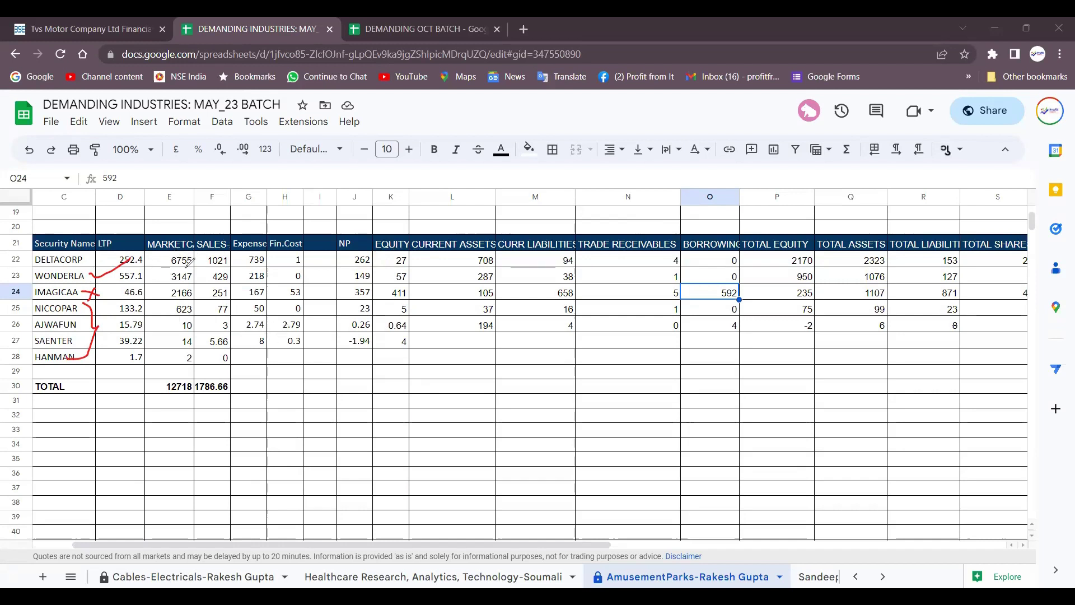
mouse_move(97, 247)
left_mouse_down()
mouse_move(115, 268)
mouse_move(399, 226)
mouse_move(650, 238)
left_mouse_up()
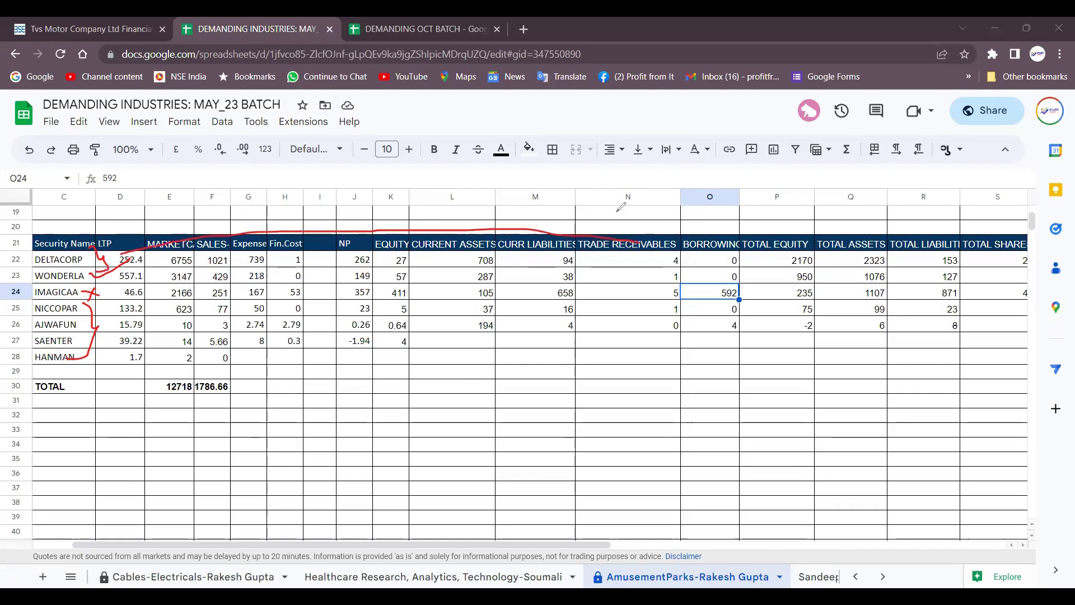
- Bracket the security names down past the total row, add a double-headed arrow and a crossed line, and clear the annotations
mouse_move(548, 378)
left_mouse_down()
mouse_move(545, 395)
mouse_move(578, 374)
mouse_move(596, 381)
left_mouse_up()
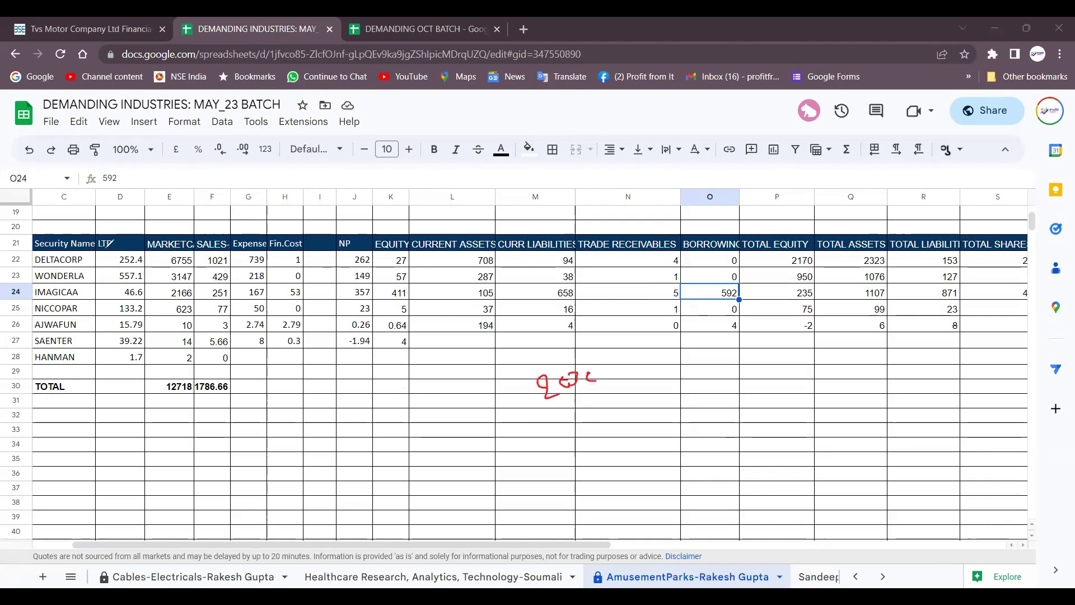
mouse_move(86, 240)
left_mouse_down()
mouse_move(120, 306)
mouse_move(95, 430)
mouse_move(56, 493)
left_mouse_up()
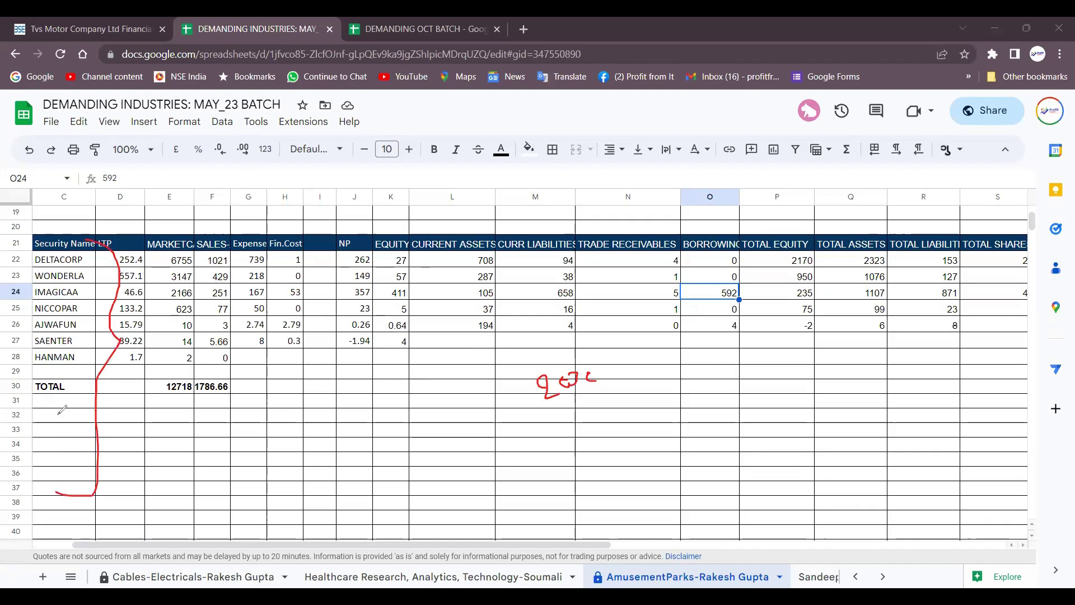
mouse_move(55, 406)
left_mouse_down()
mouse_move(62, 506)
mouse_move(68, 483)
left_mouse_up()
mouse_move(48, 431)
left_mouse_down()
mouse_move(50, 412)
mouse_move(71, 427)
left_mouse_up()
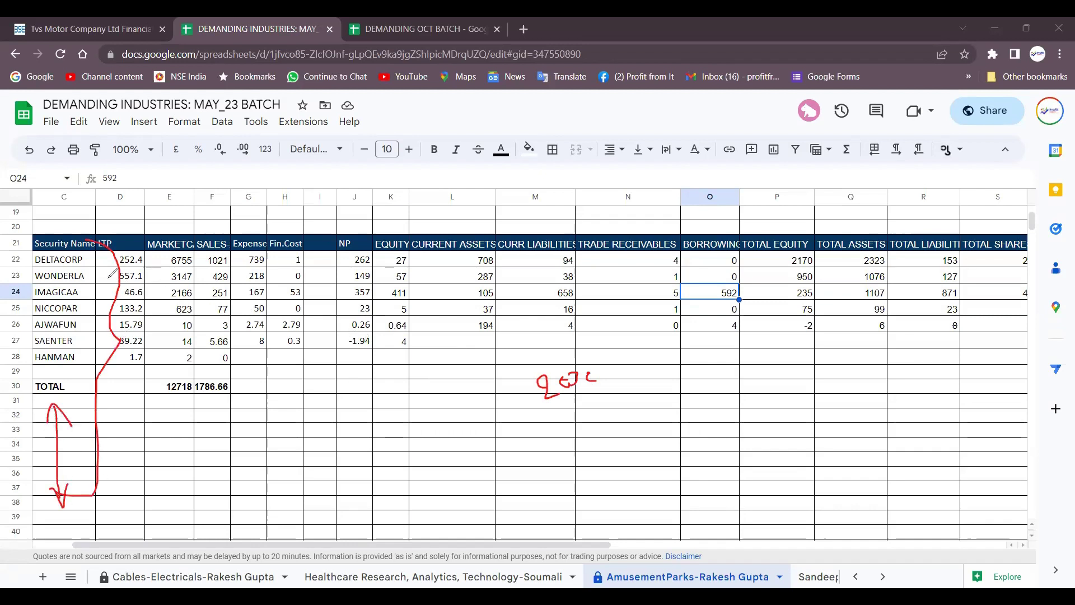
mouse_move(100, 276)
left_mouse_down()
mouse_move(255, 223)
mouse_move(230, 238)
left_mouse_up()
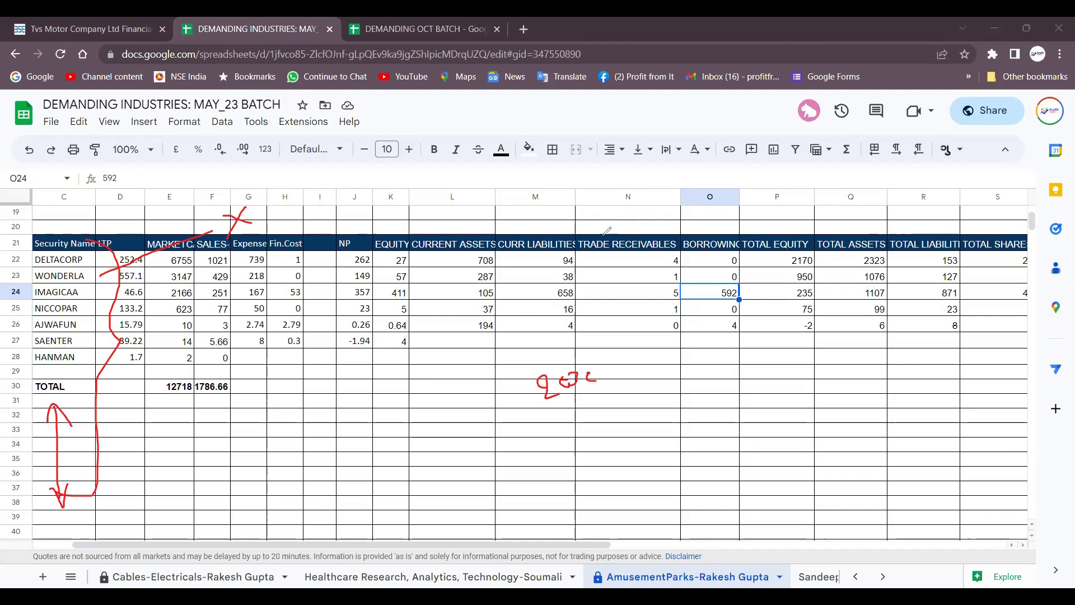
key("e")
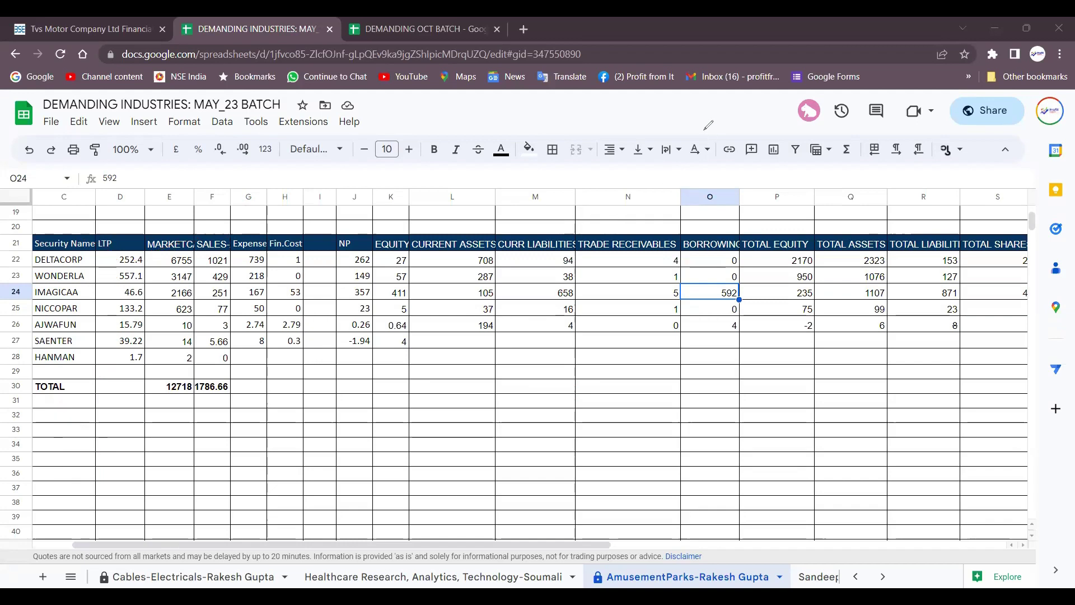
- Review the profitability ratio columns from ROE% to ROA and the sales share, liquidity and solvency ratios
scroll(531, 364, "right", 10)
left_click_drag(800, 227, 800, 324)
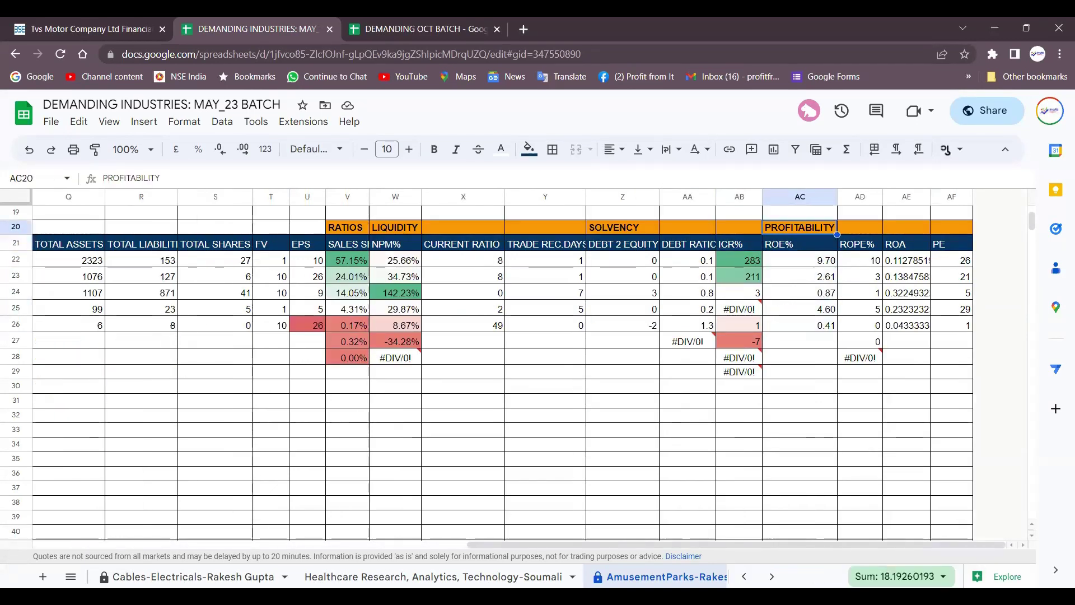
scroll(531, 364, "up", 1)
key("shift+Down")
key("shift+Down")
key("shift+Down")
key("shift+Down")
key("shift+Down")
key("shift+Down")
key("shift+Down")
key("shift+Down")
key("shift+Down")
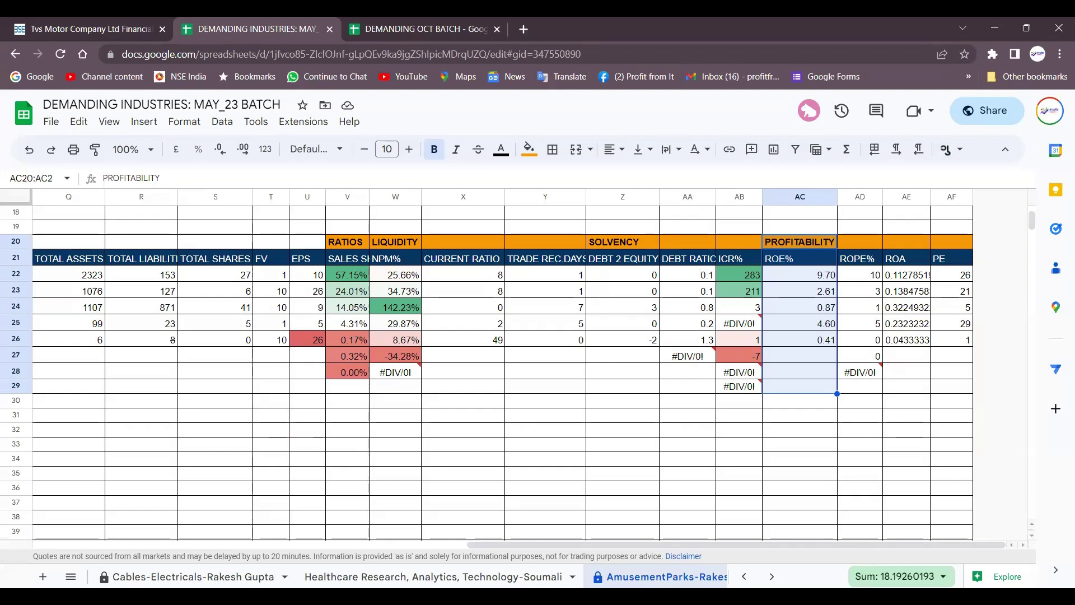
key("shift+Right")
key("shift+Right")
left_click_drag(347, 242, 740, 387)
left_click_drag(641, 476, 639, 460)
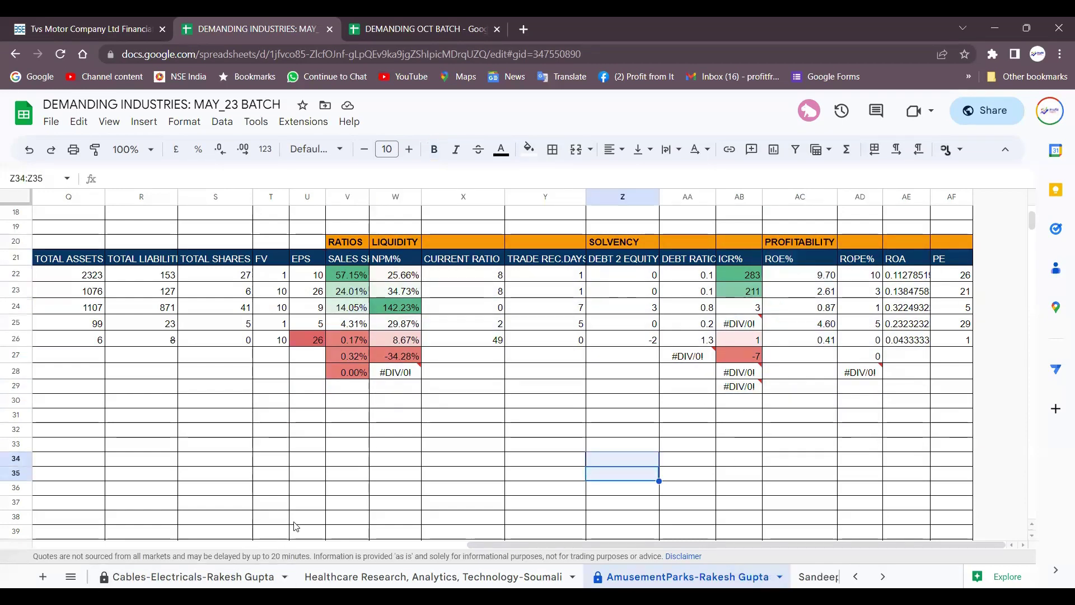